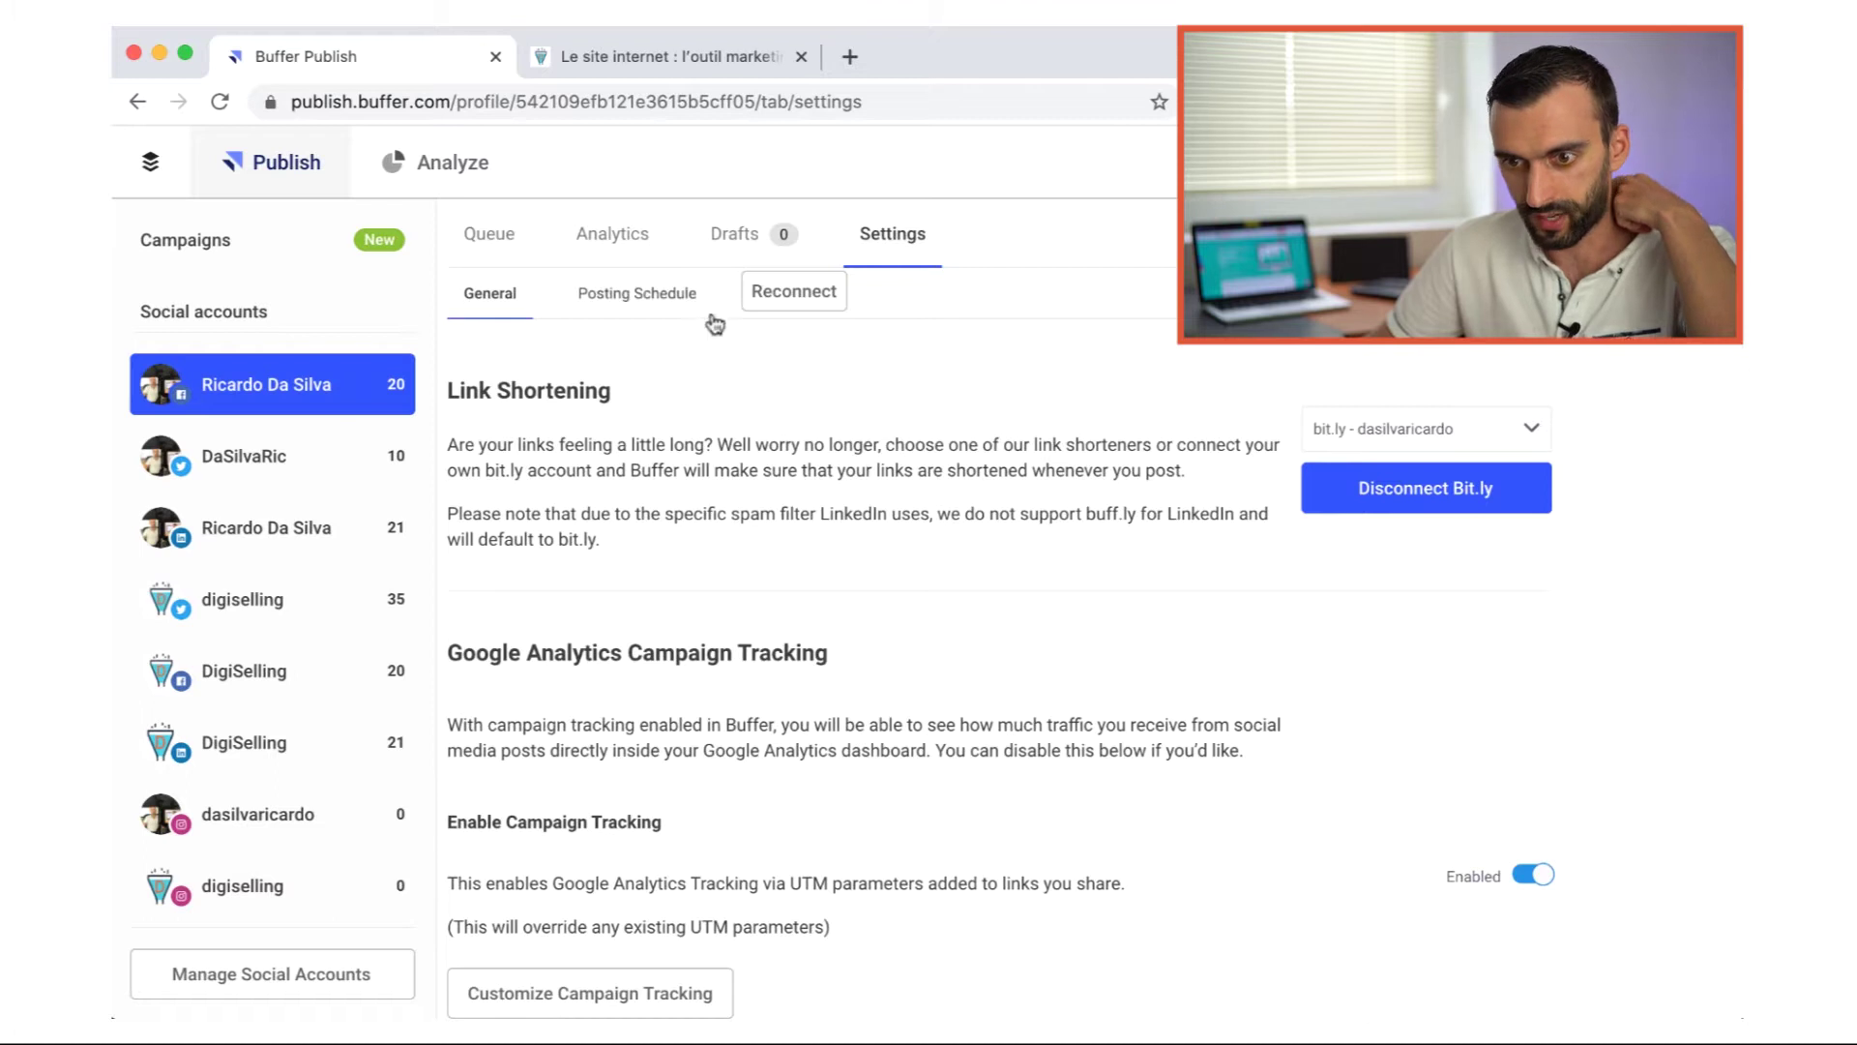
Review the posting schedule of the personal Facebook account and check the settings of the personal LinkedIn account.
left_click(628, 297)
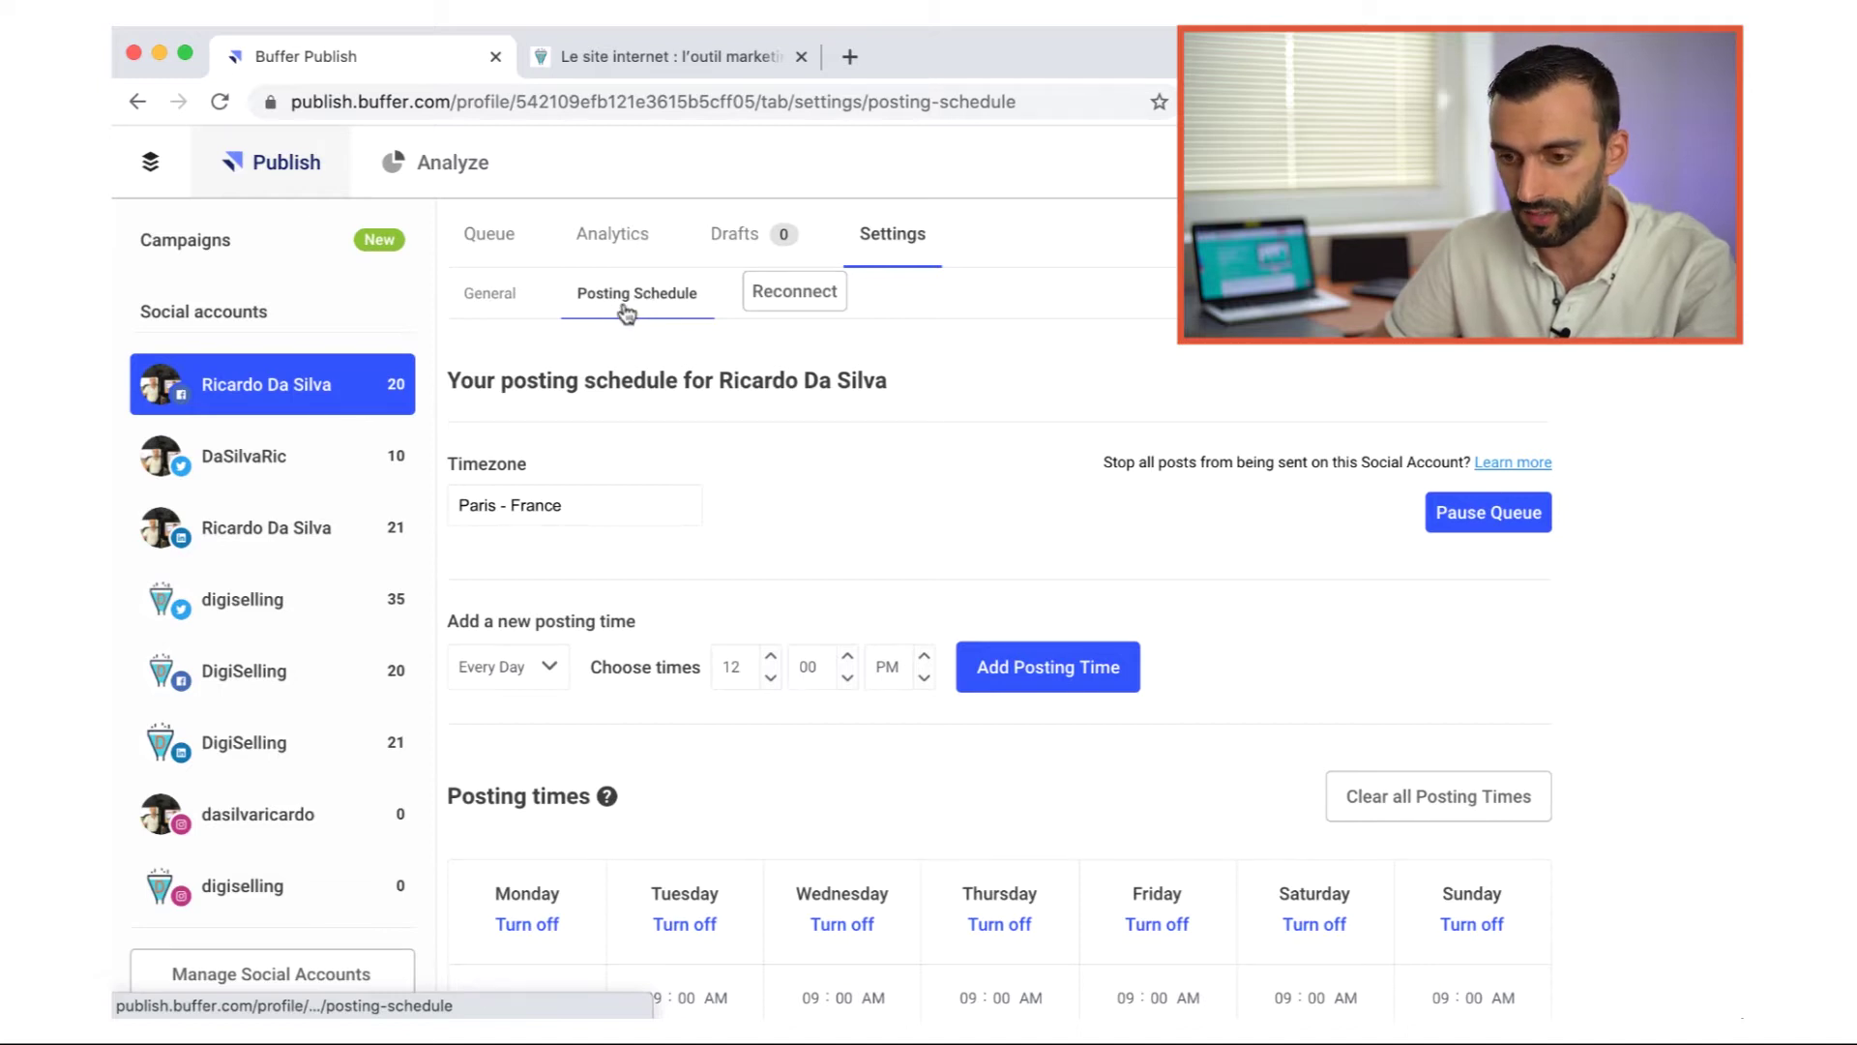
scroll(671, 356, "down", 3)
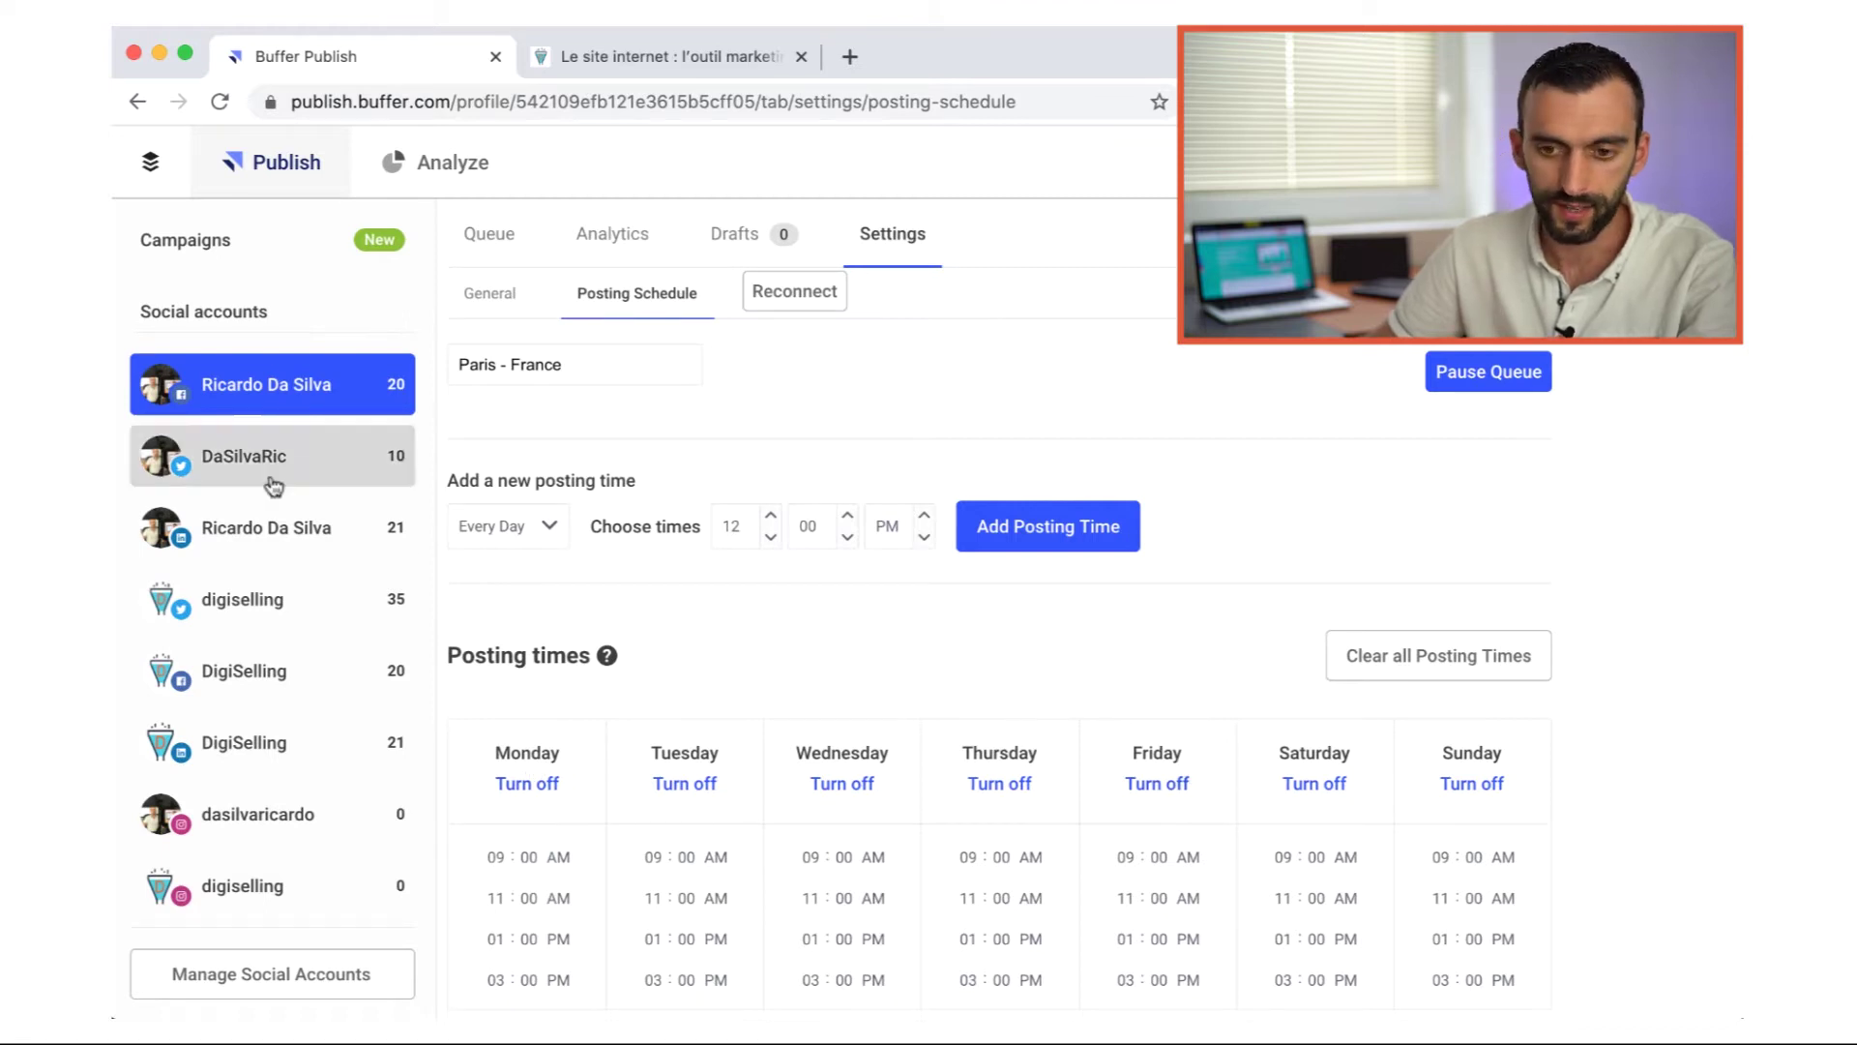
left_click(236, 531)
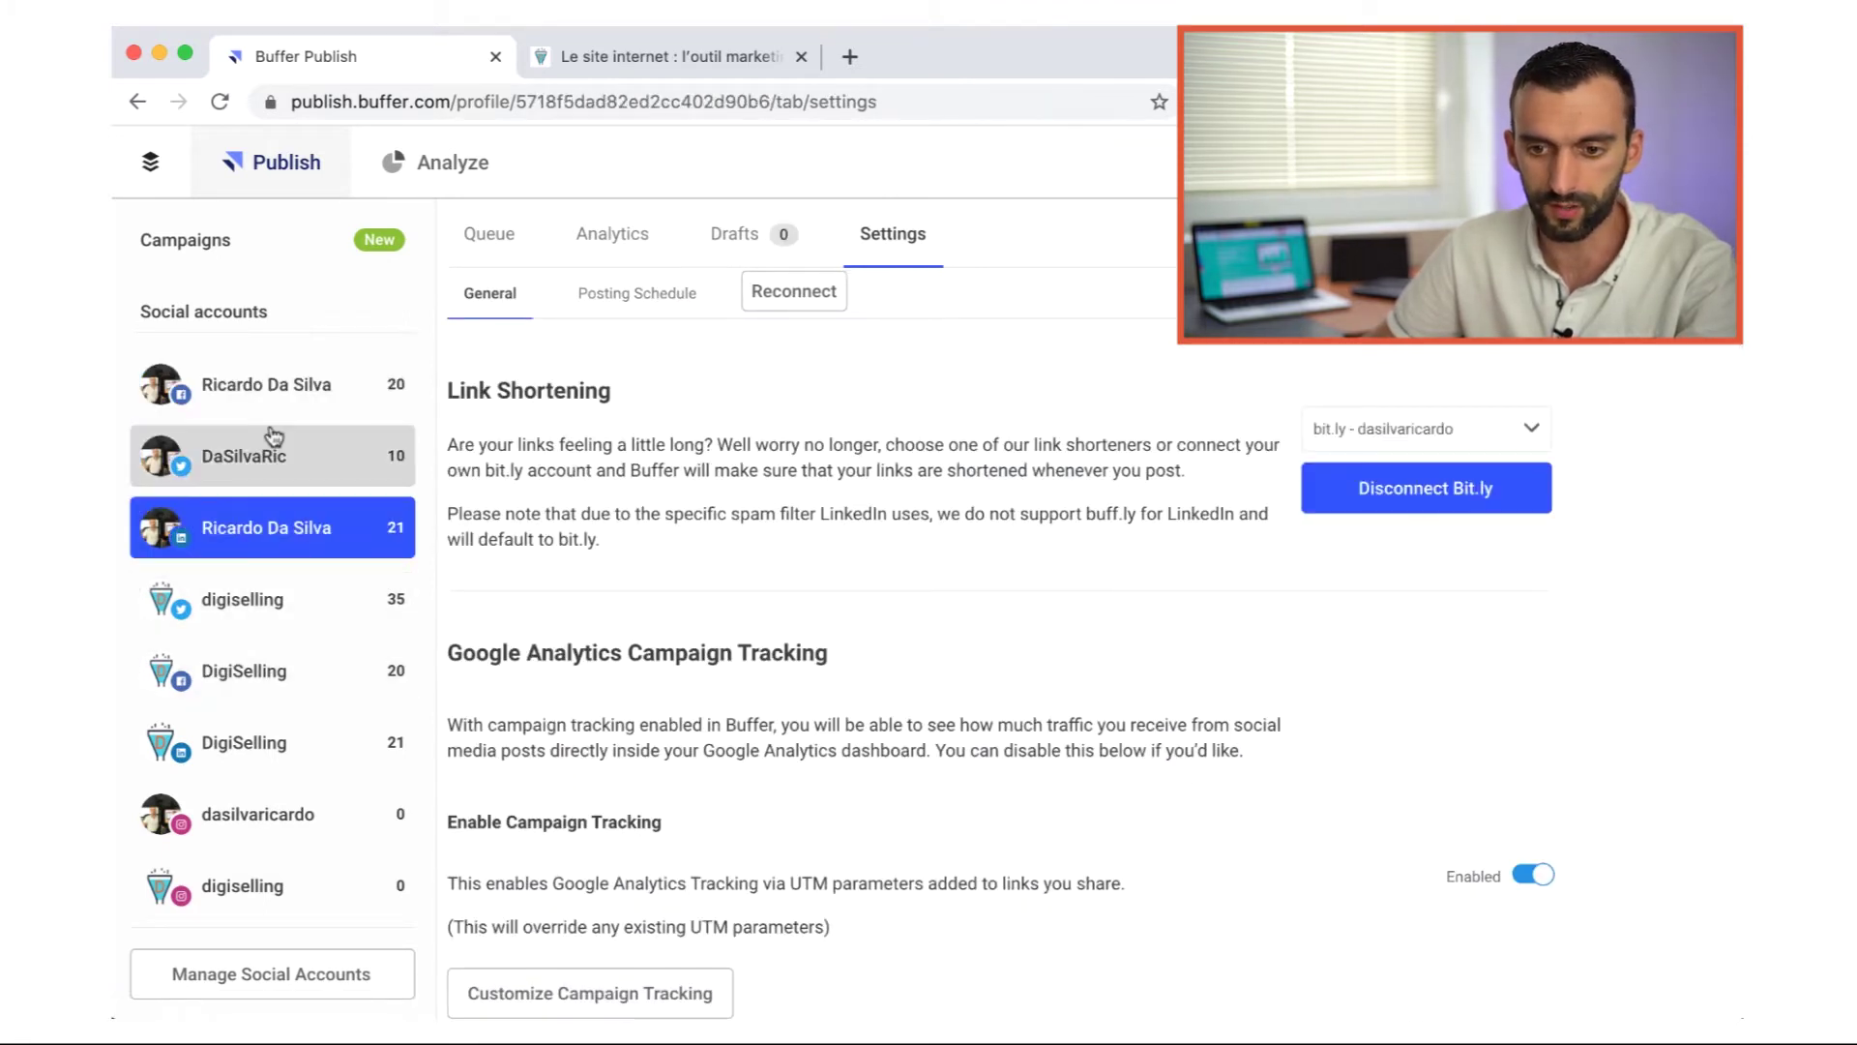
left_click(230, 392)
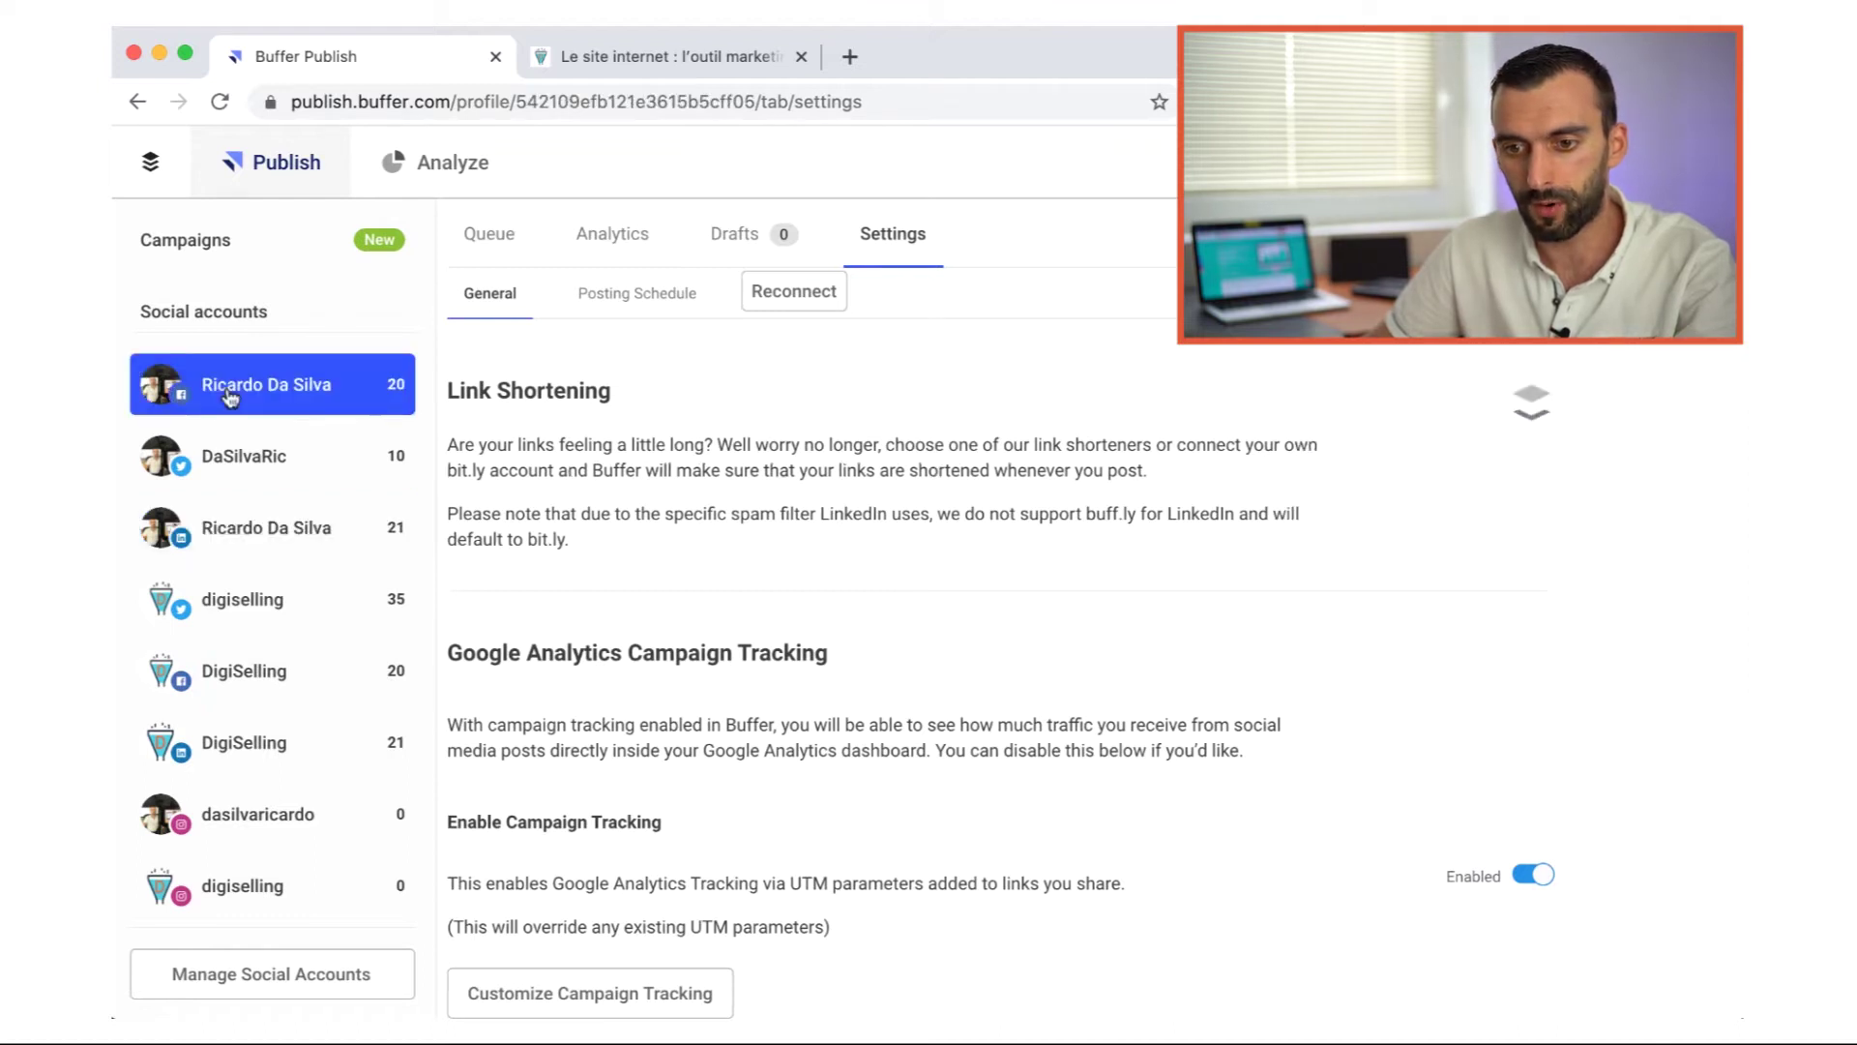
Open the queue of the personal Facebook account and examine its scheduled posts.
left_click(478, 238)
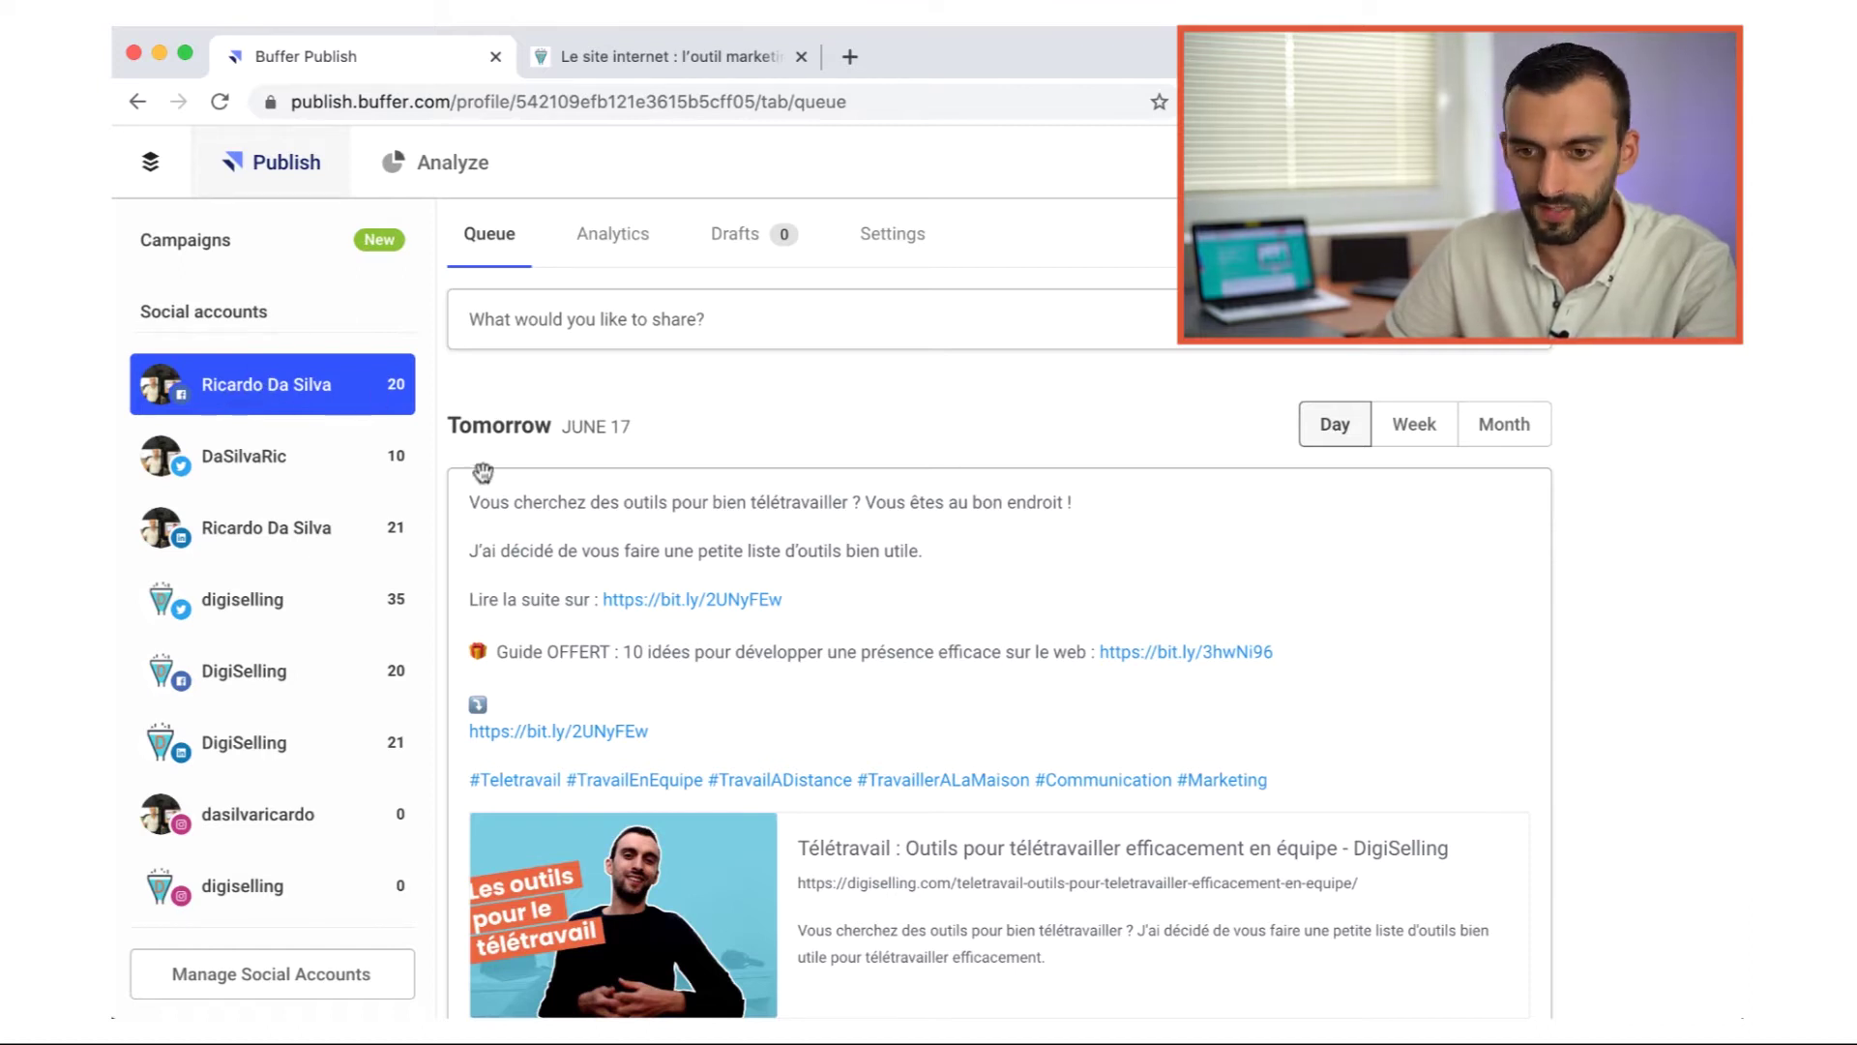
scroll(716, 471, "down", 6)
scroll(736, 512, "down", 2)
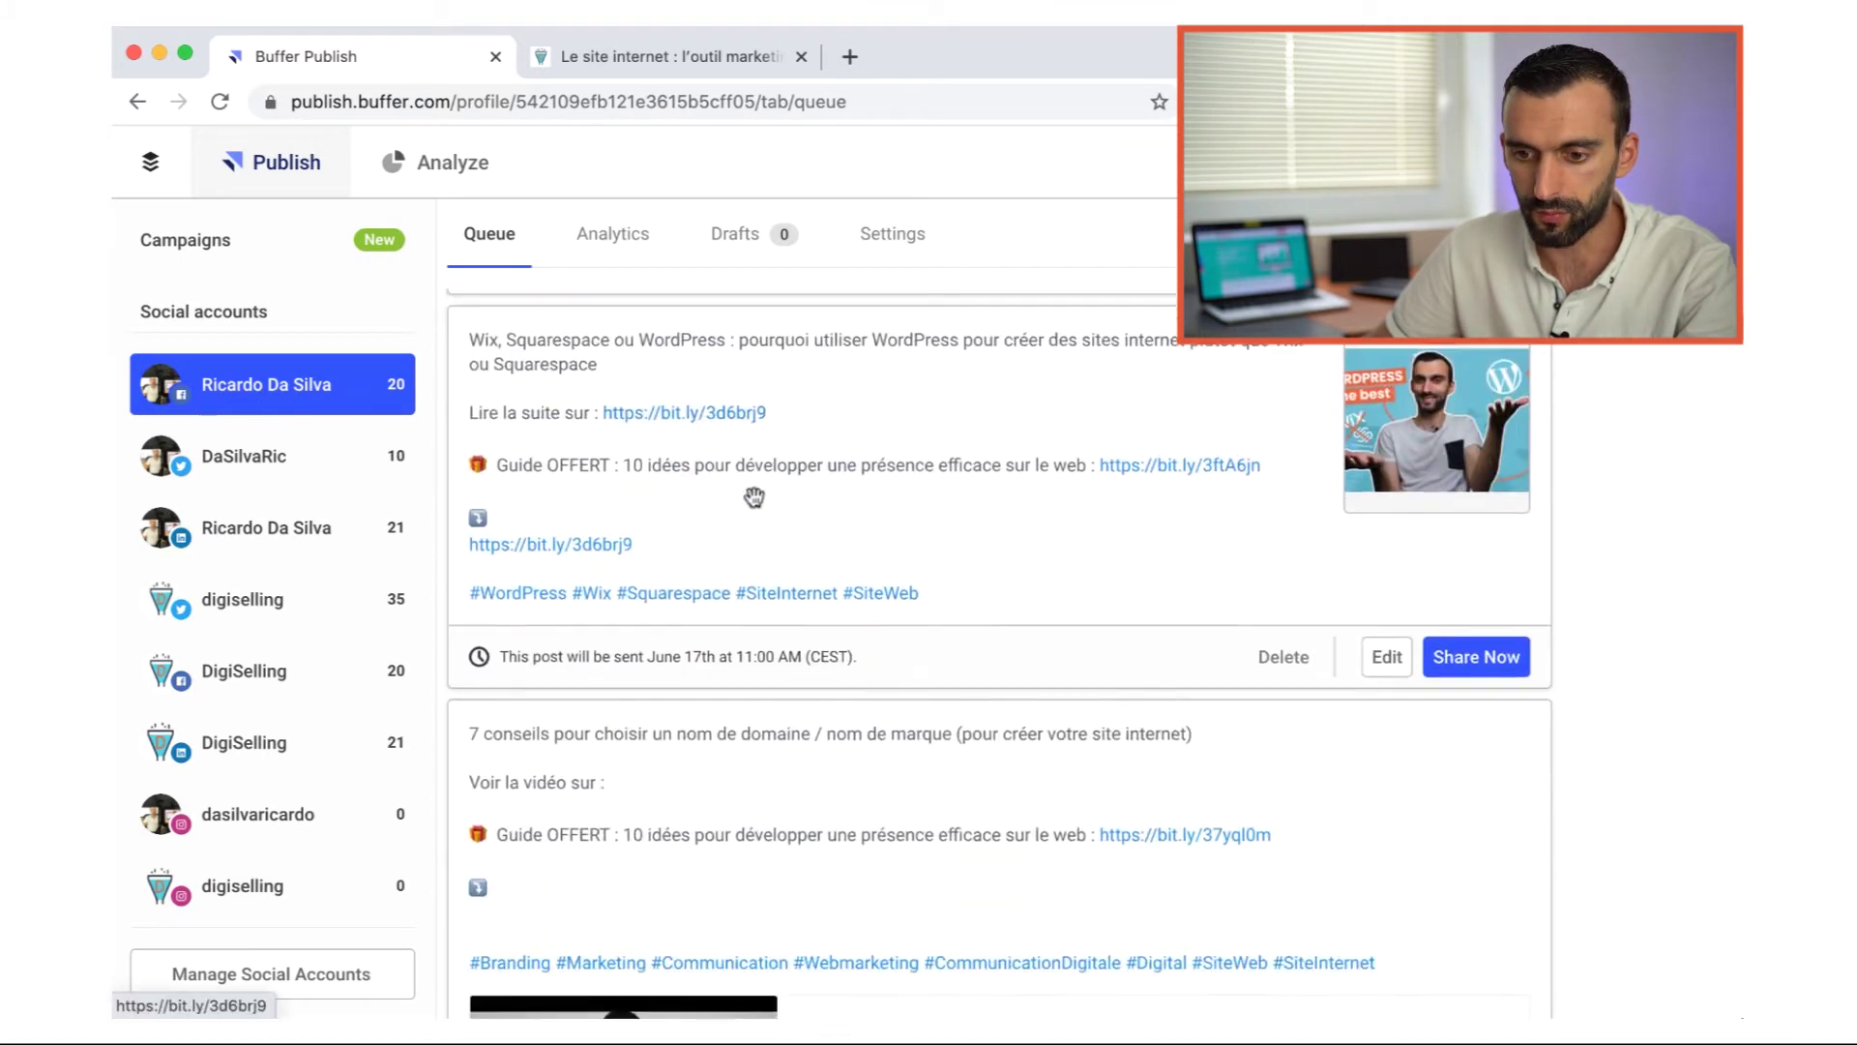
scroll(677, 474, "up", 8)
scroll(659, 467, "down", 3)
scroll(659, 467, "down", 18)
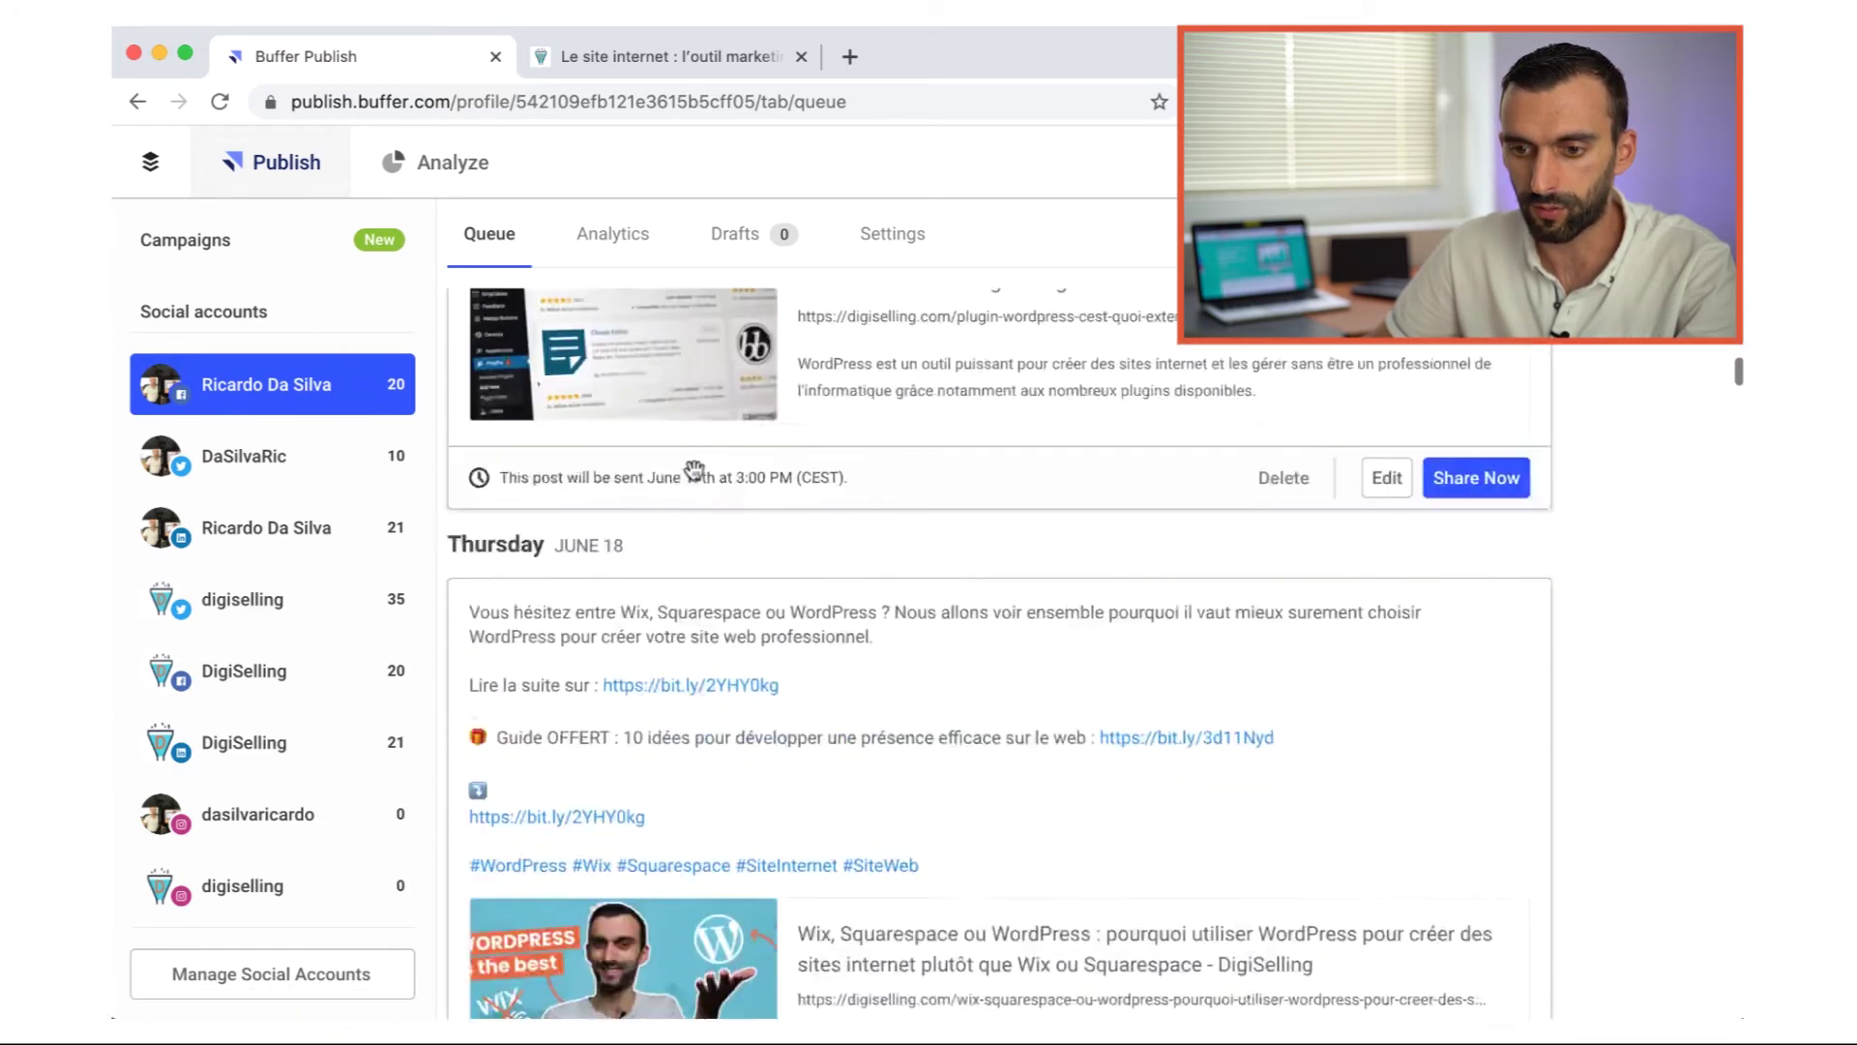
scroll(693, 471, "up", 15)
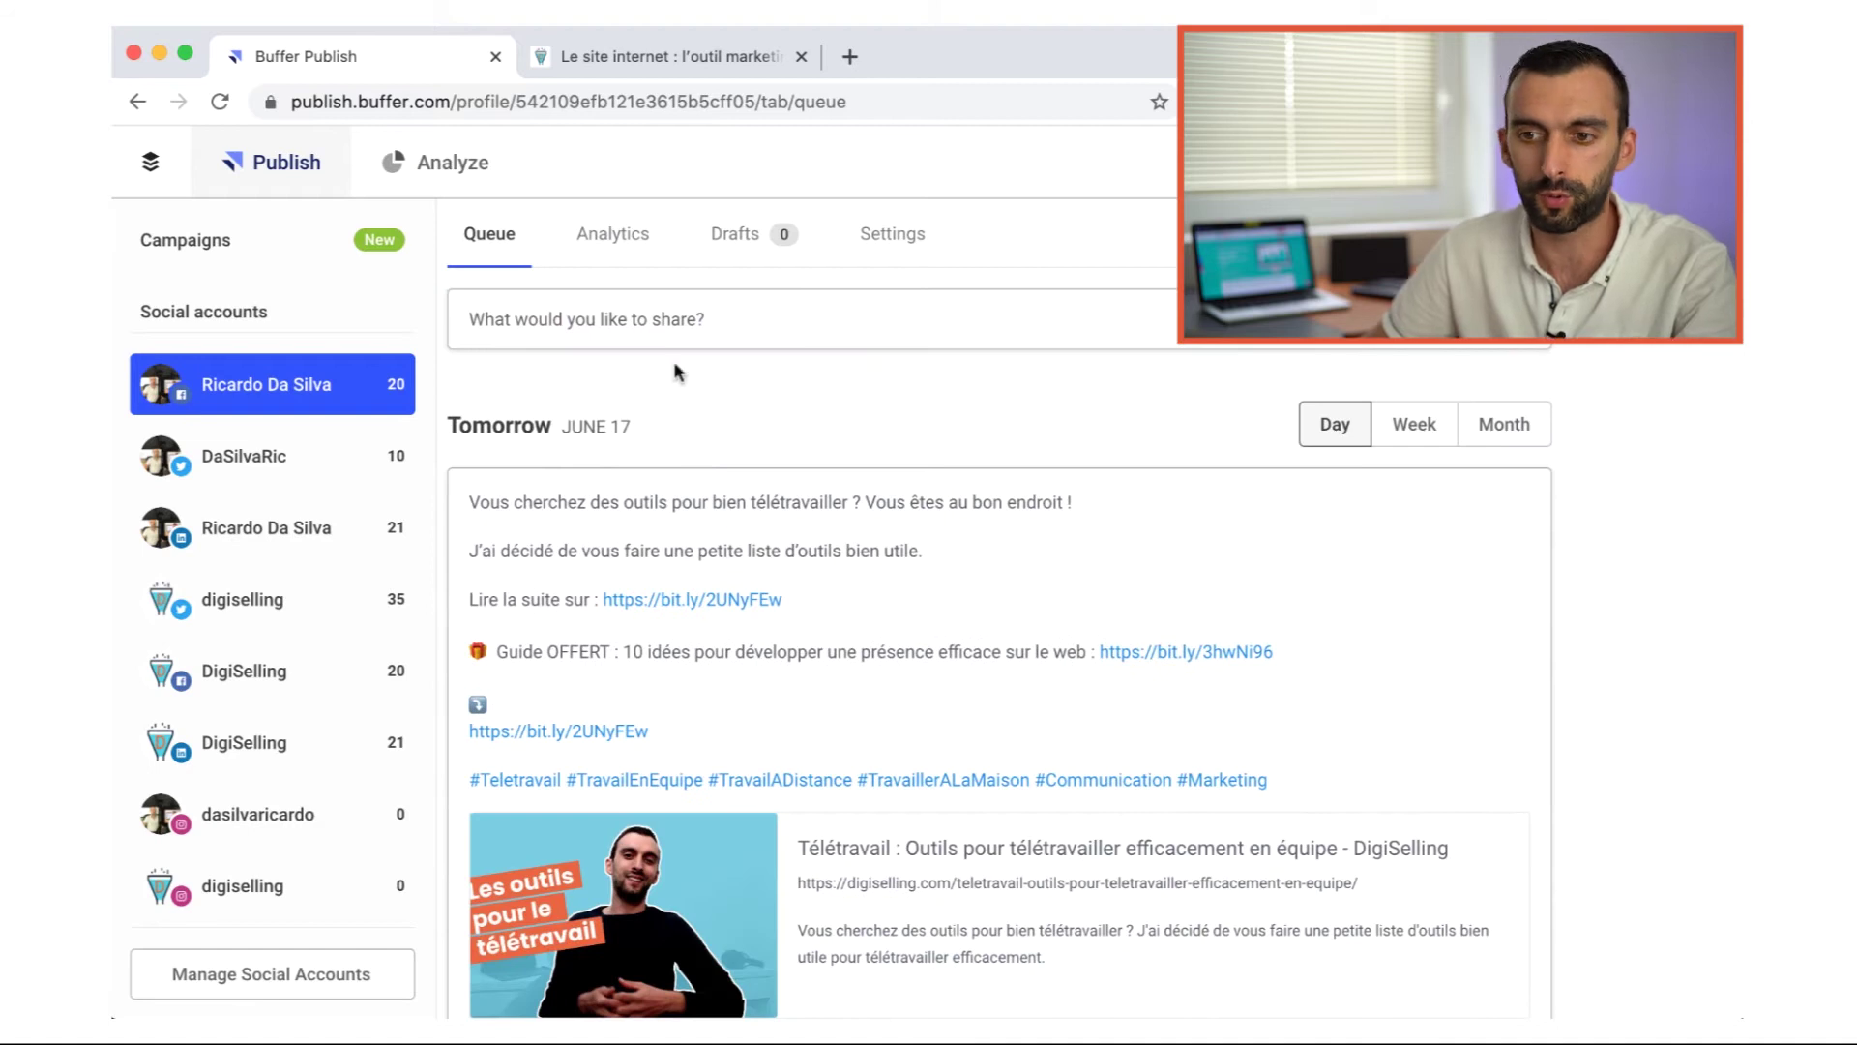
Copy the article title "Le site internet : l'outil marketing digital indispensable ! Au moins pour 3 raisons" into a new post.
left_click(648, 50)
triple_click(500, 348)
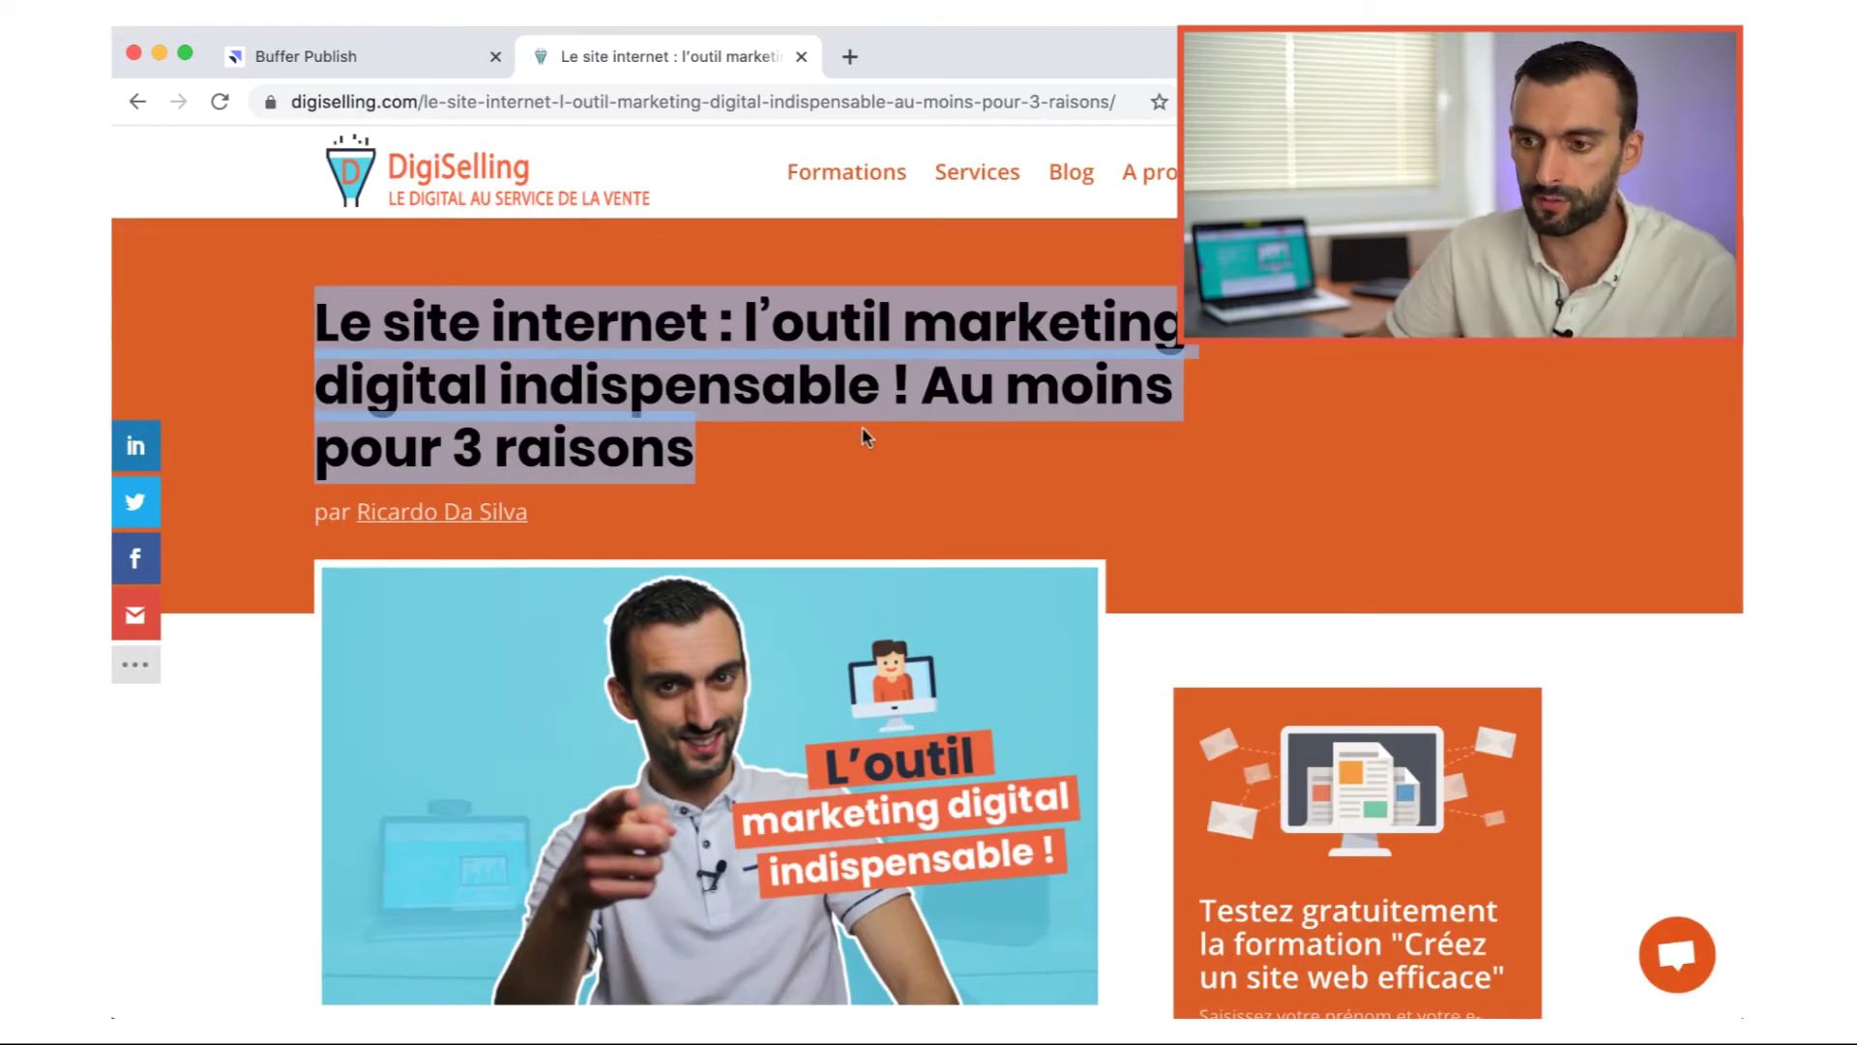
key("super+c")
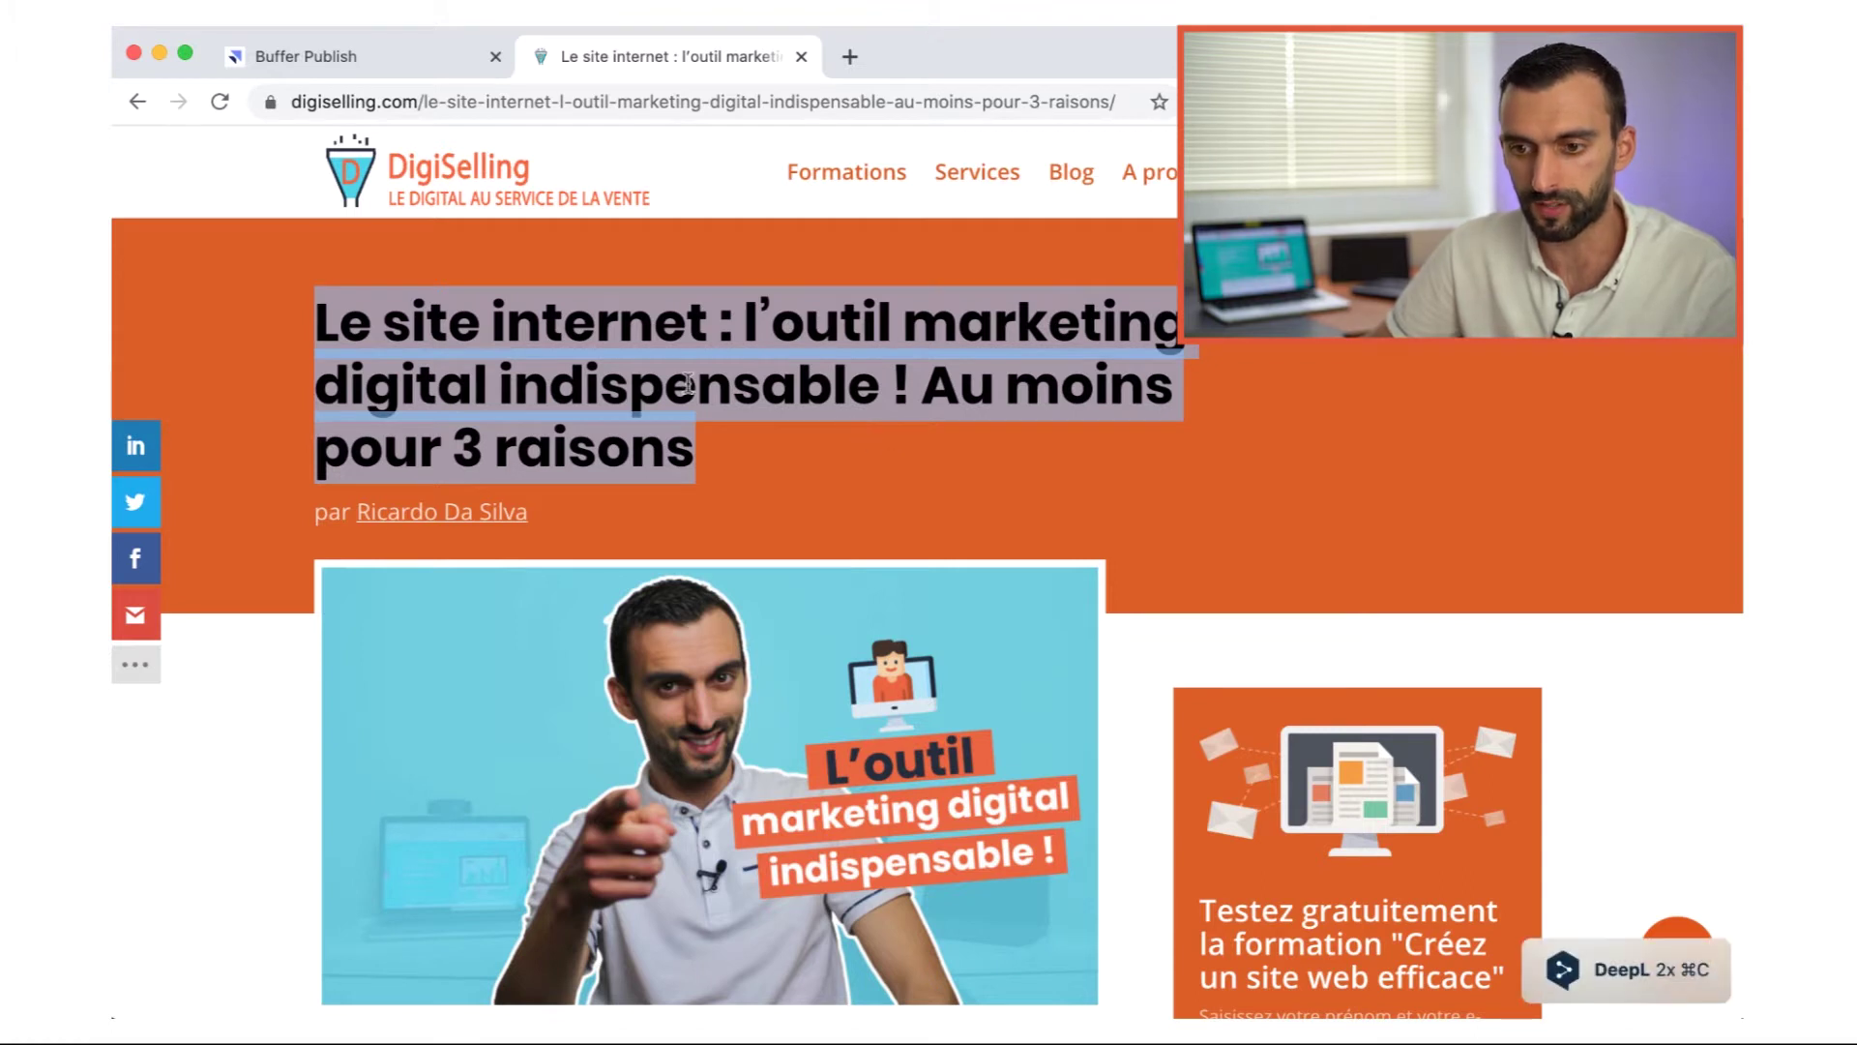
double_click(684, 379)
triple_click(645, 364)
key("super+c")
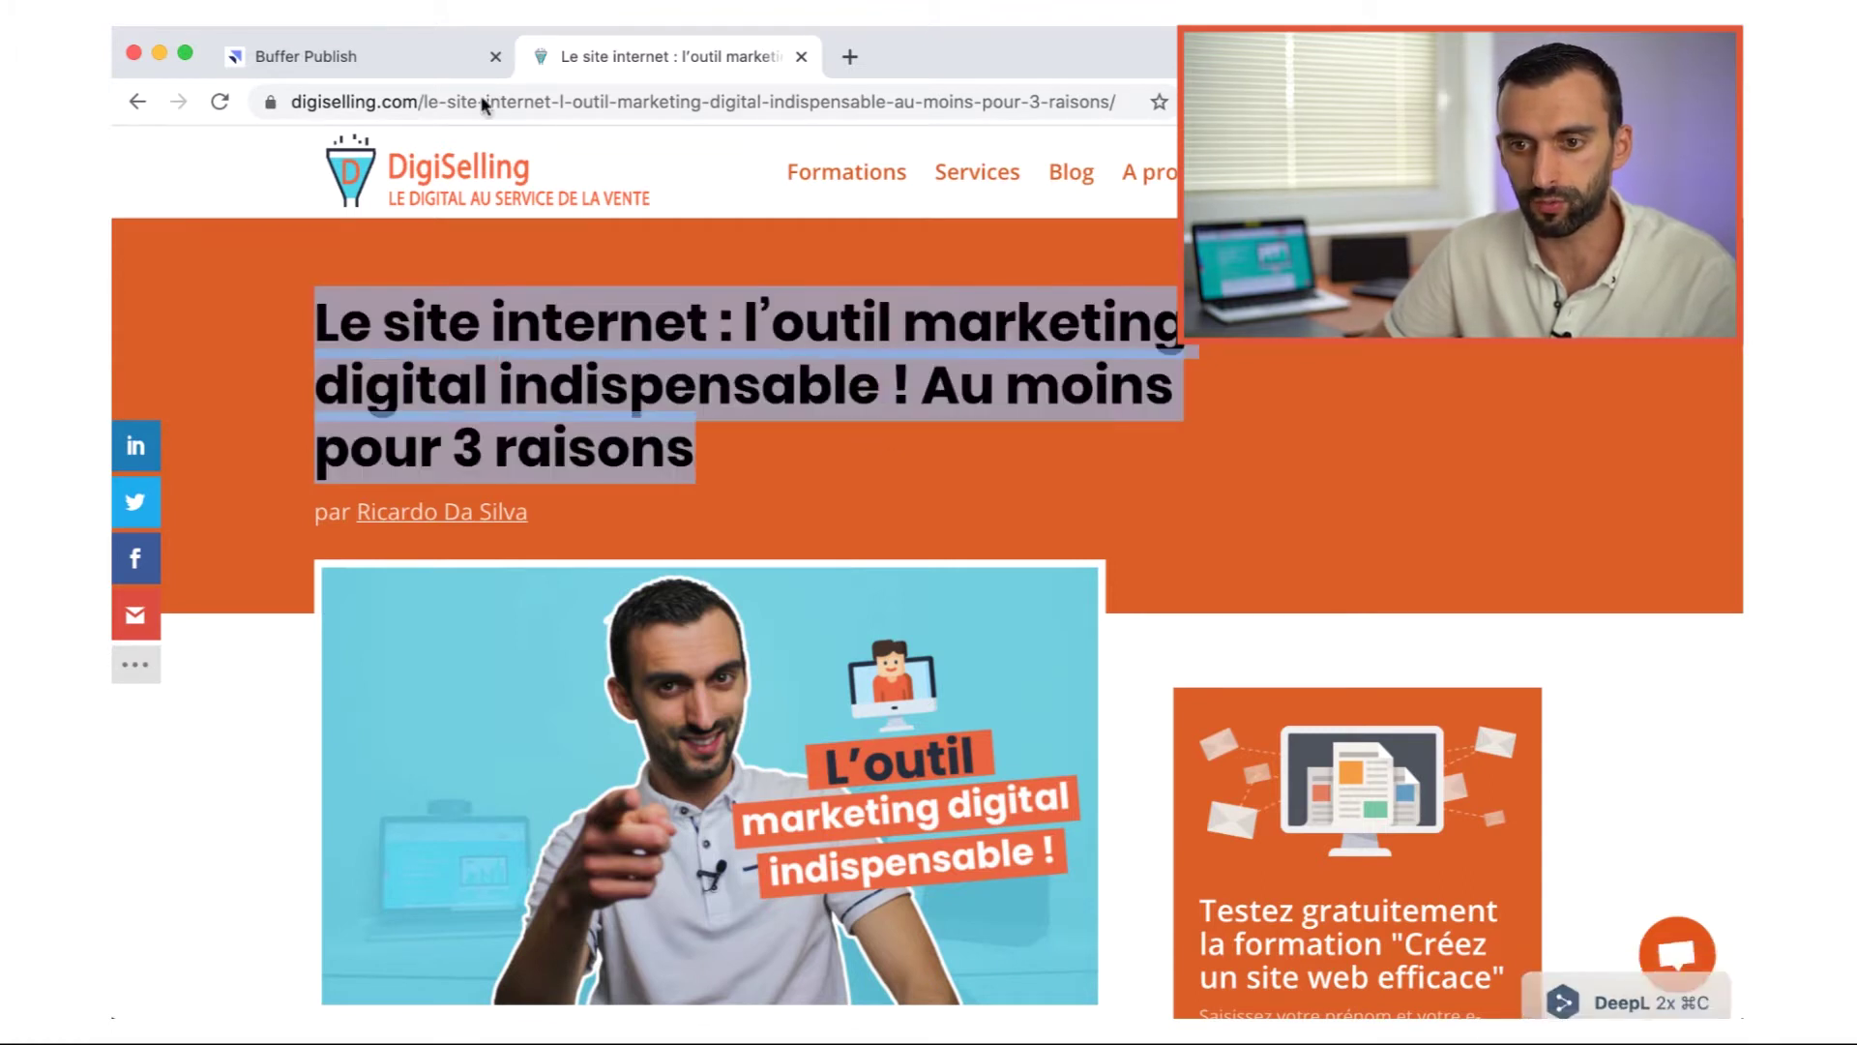
left_click(415, 60)
left_click(599, 321)
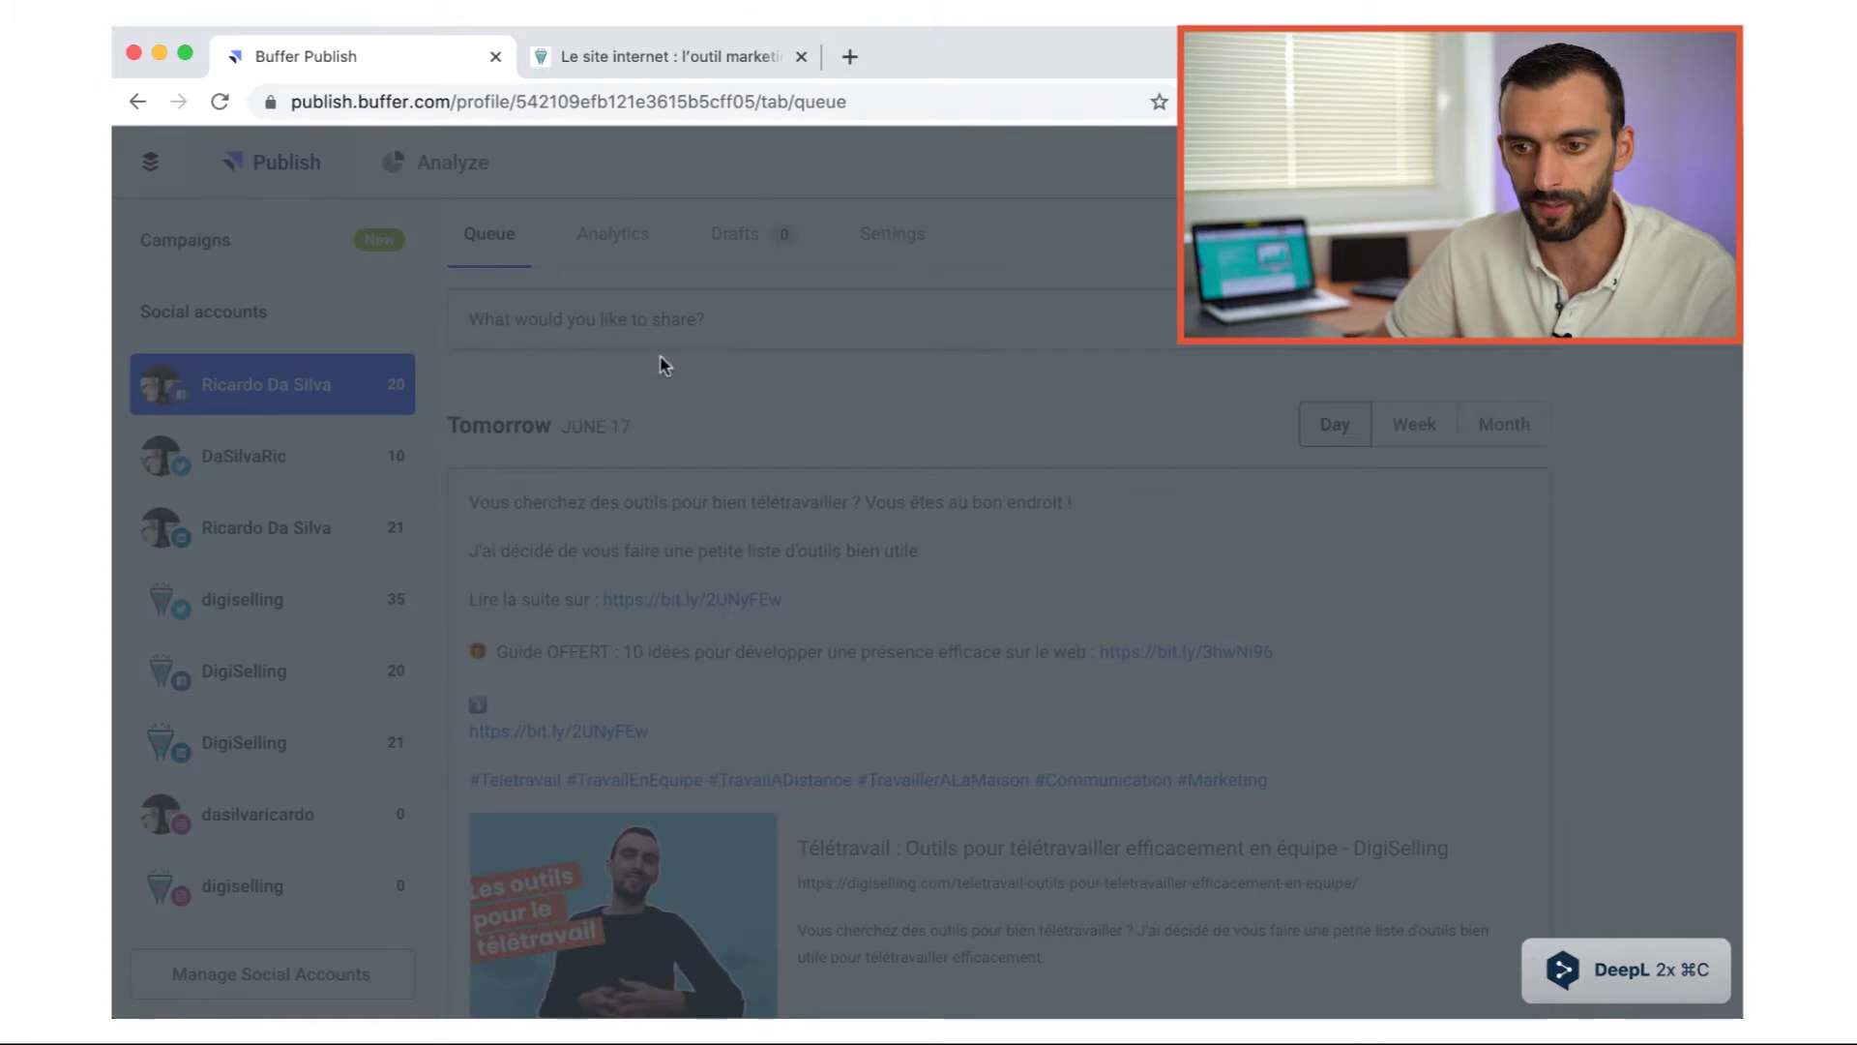
key("super+v")
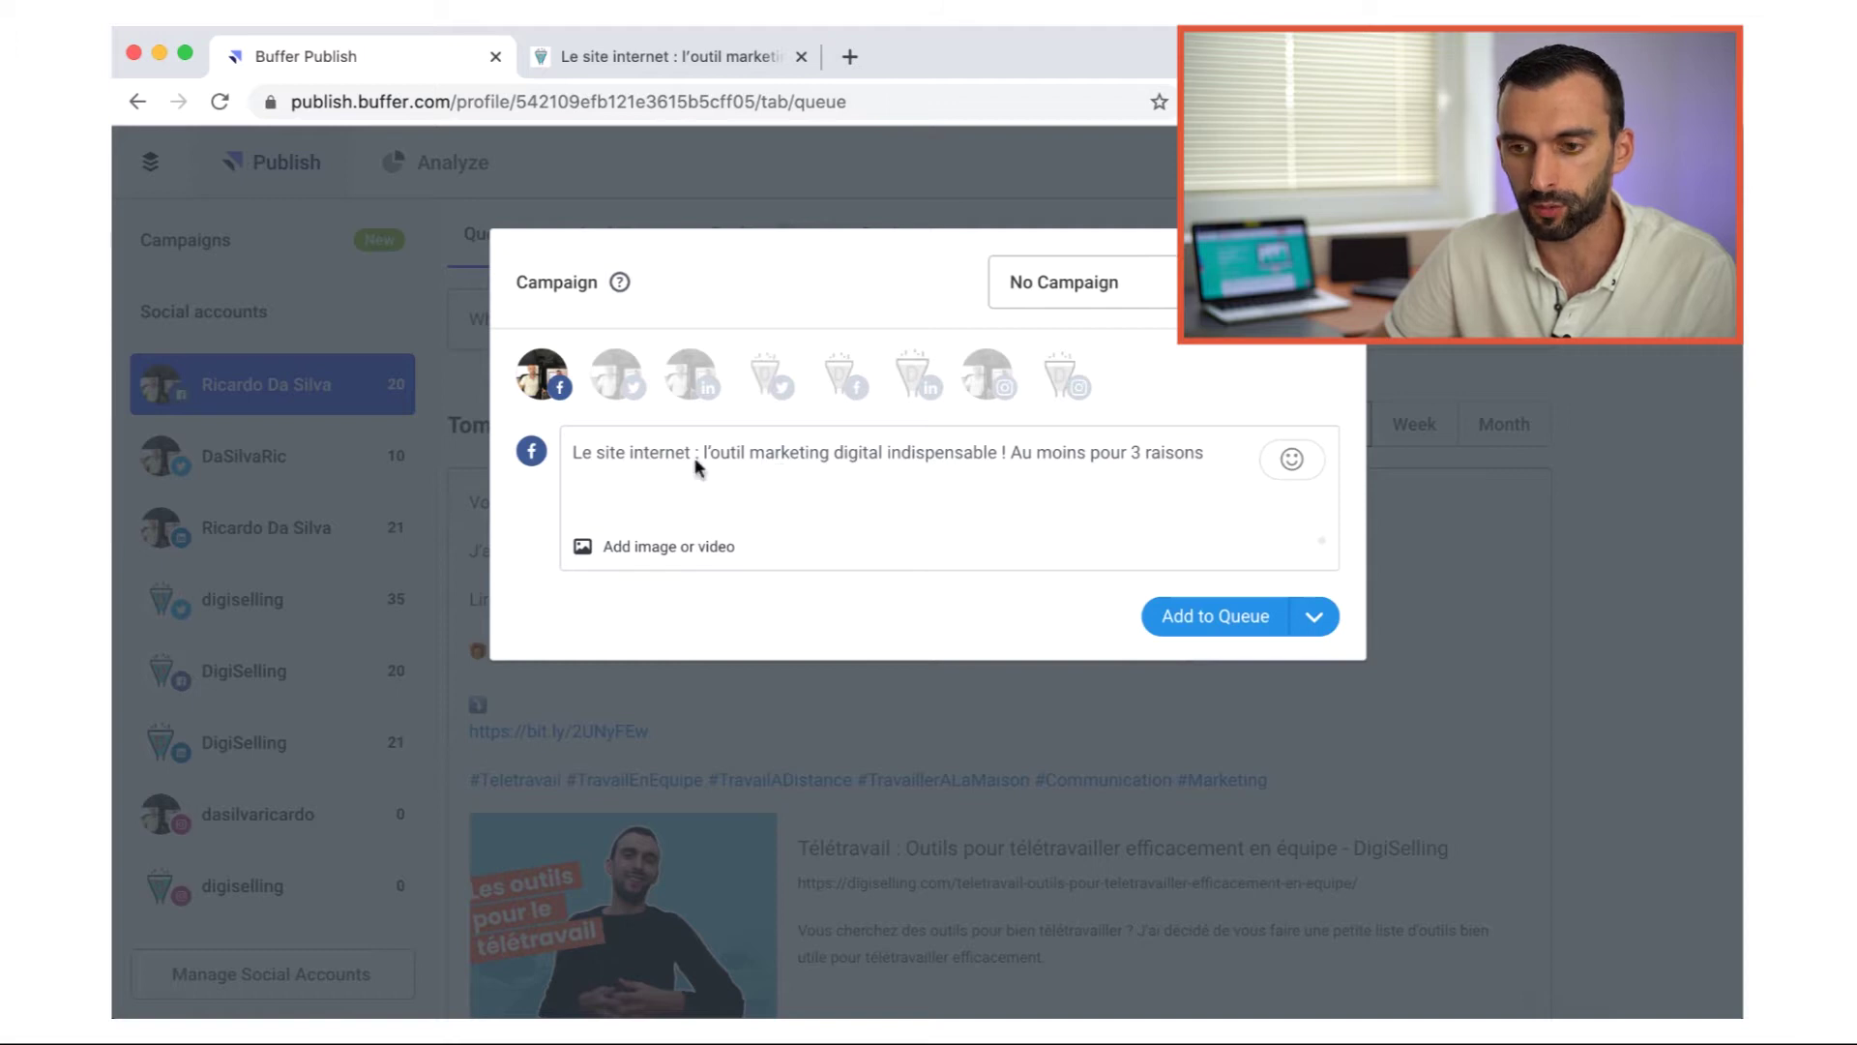
Copy the DigiSelling article's web address and add it below the title in the post.
left_click(651, 55)
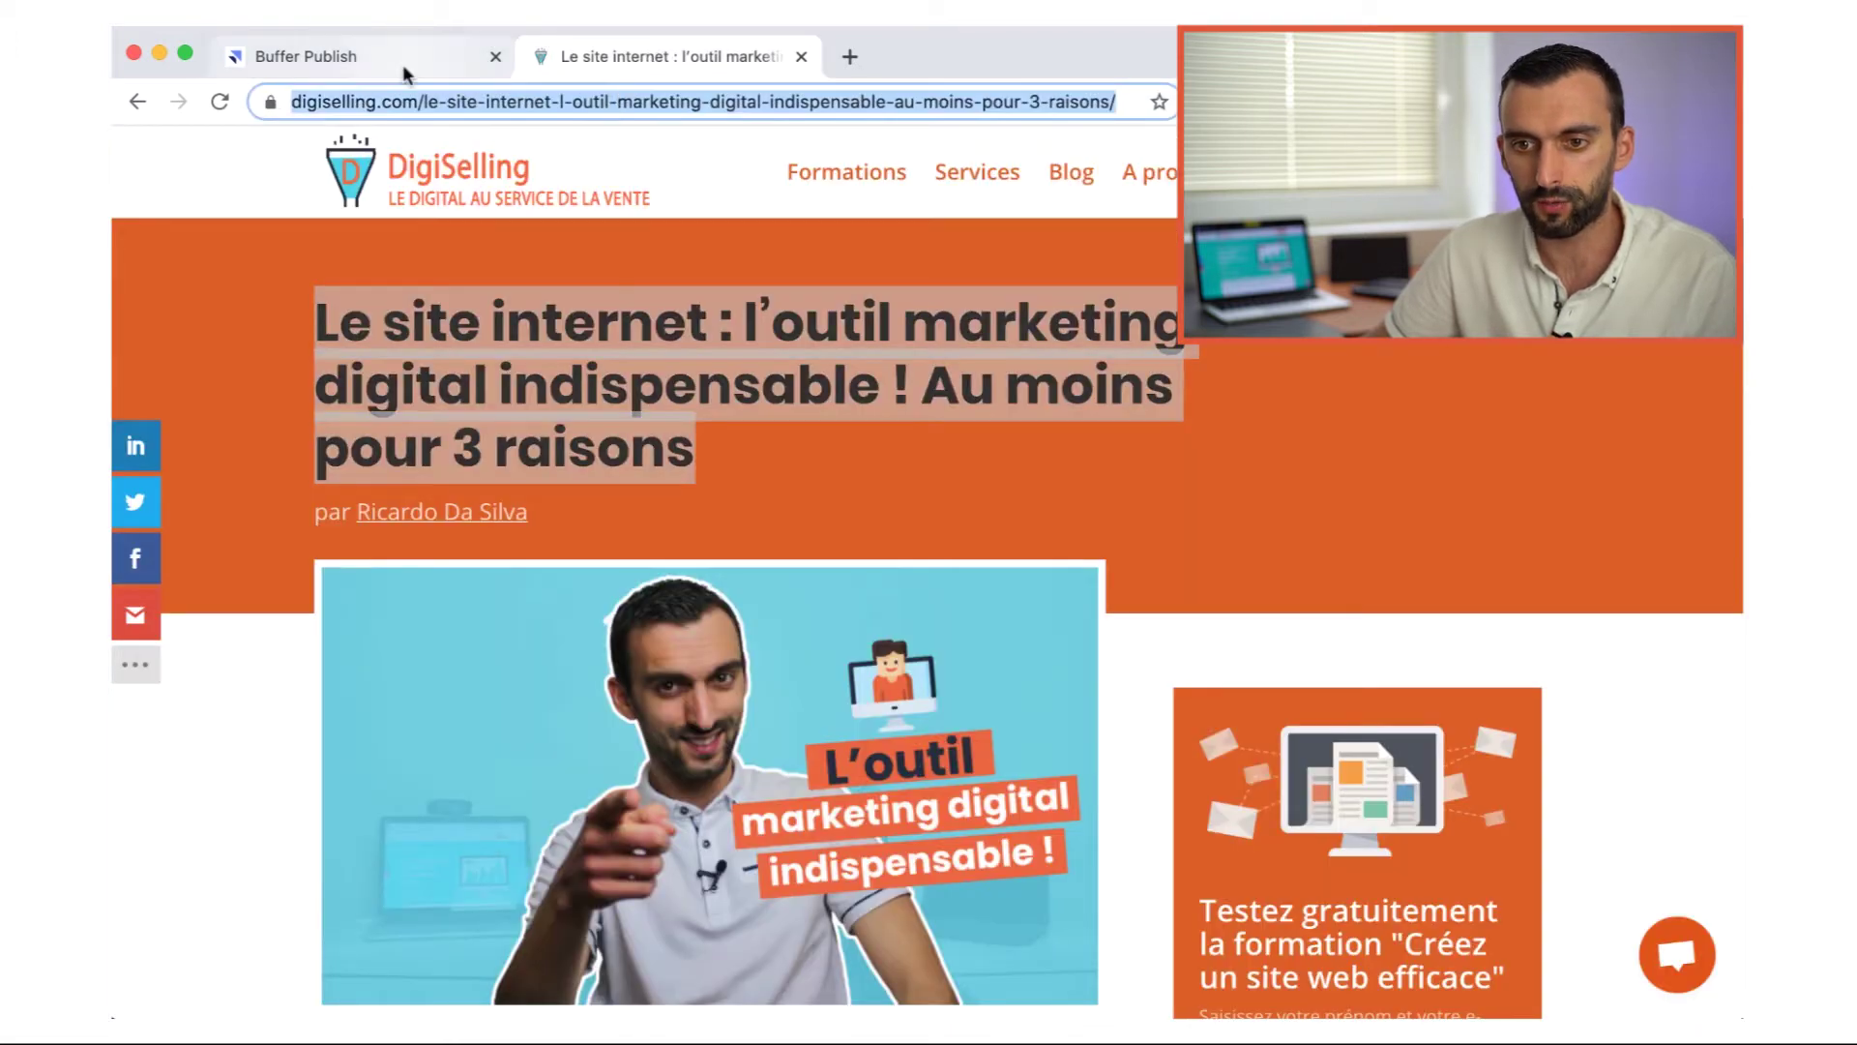
left_click(402, 64)
key("super+v")
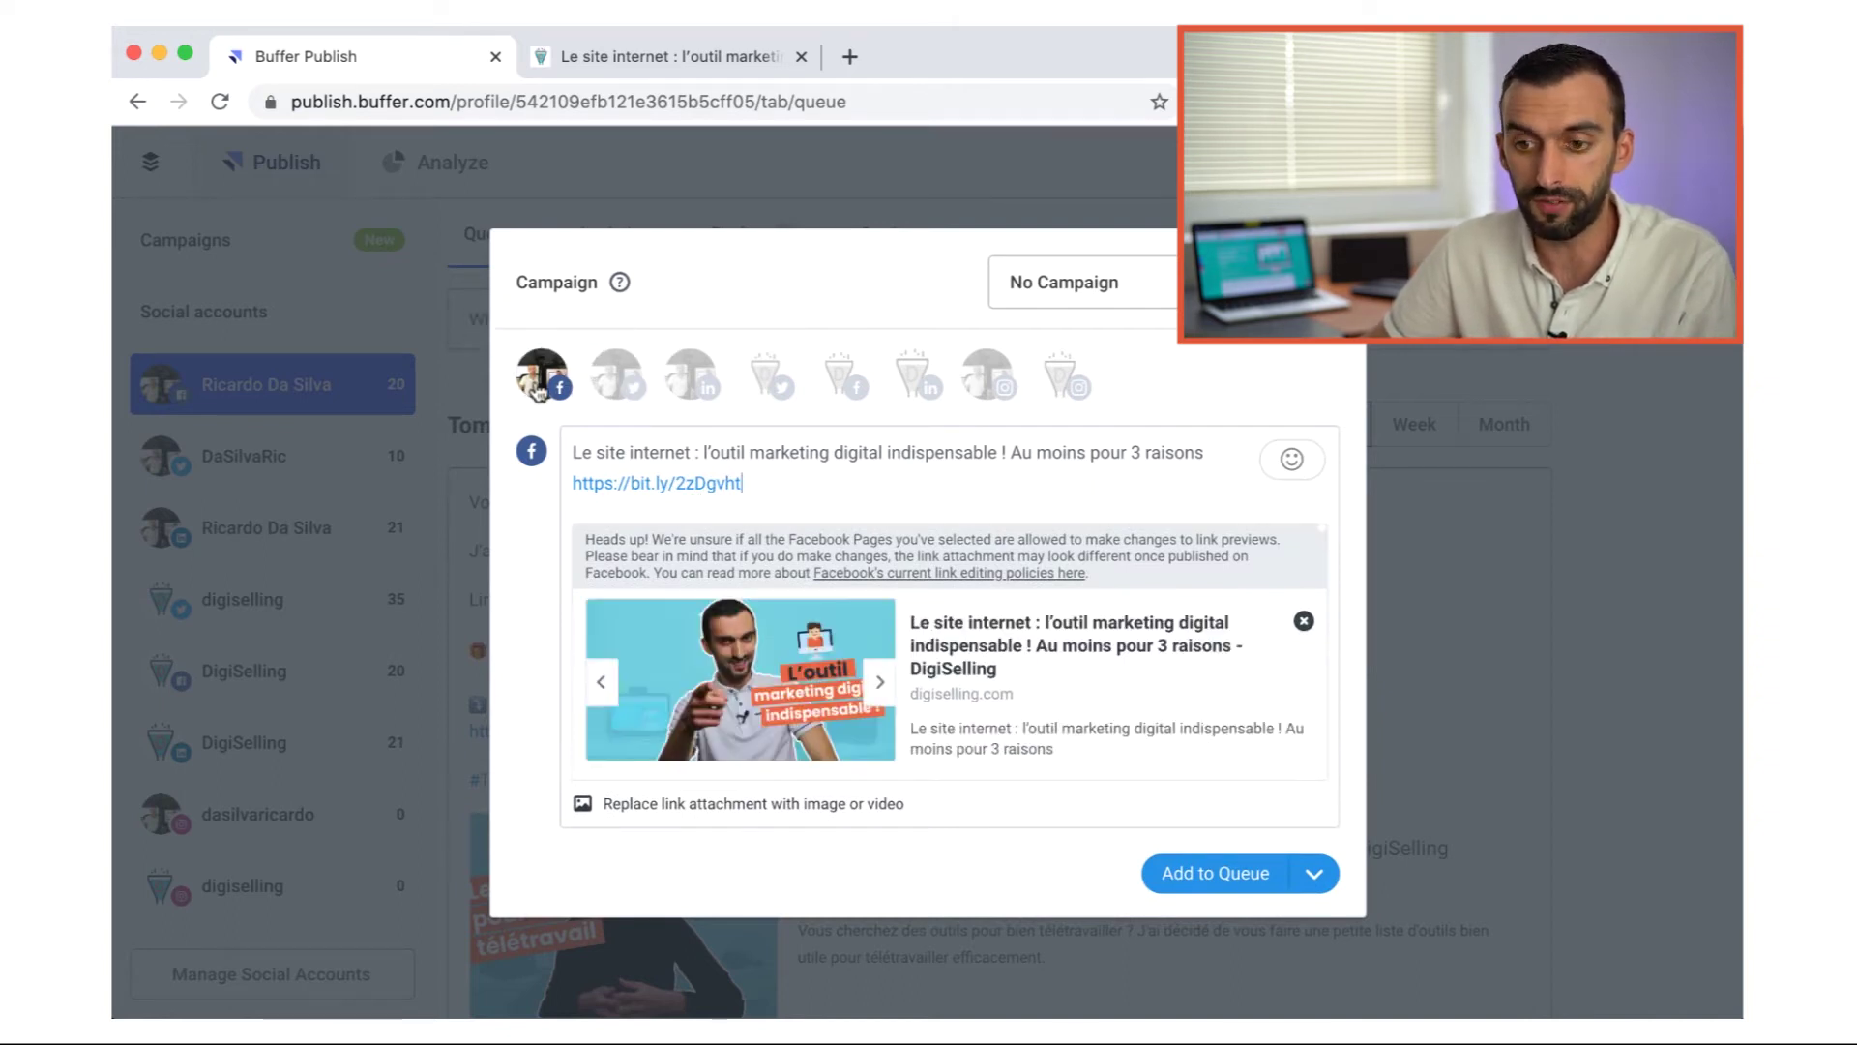
Add the personal LinkedIn profile and the DigiSelling Facebook and LinkedIn pages as destinations for the post, leaving Twitter out.
left_click(619, 382)
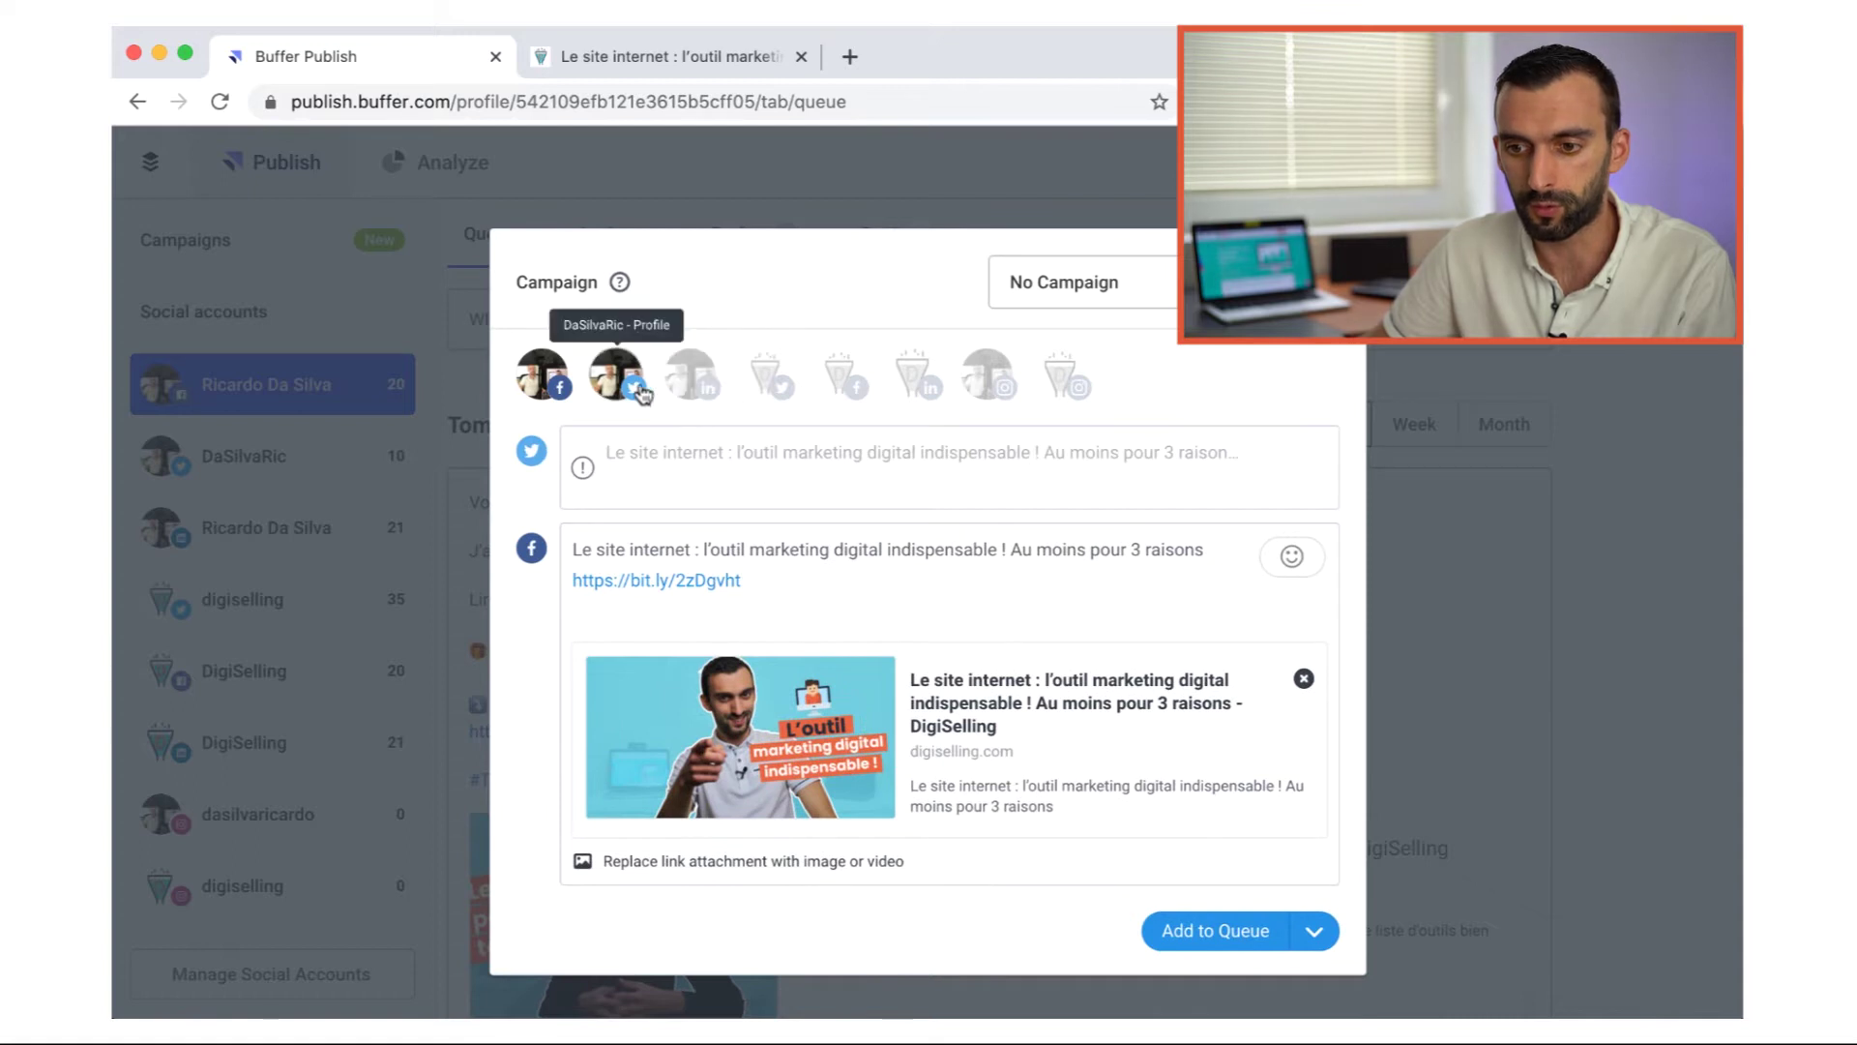
left_click(638, 390)
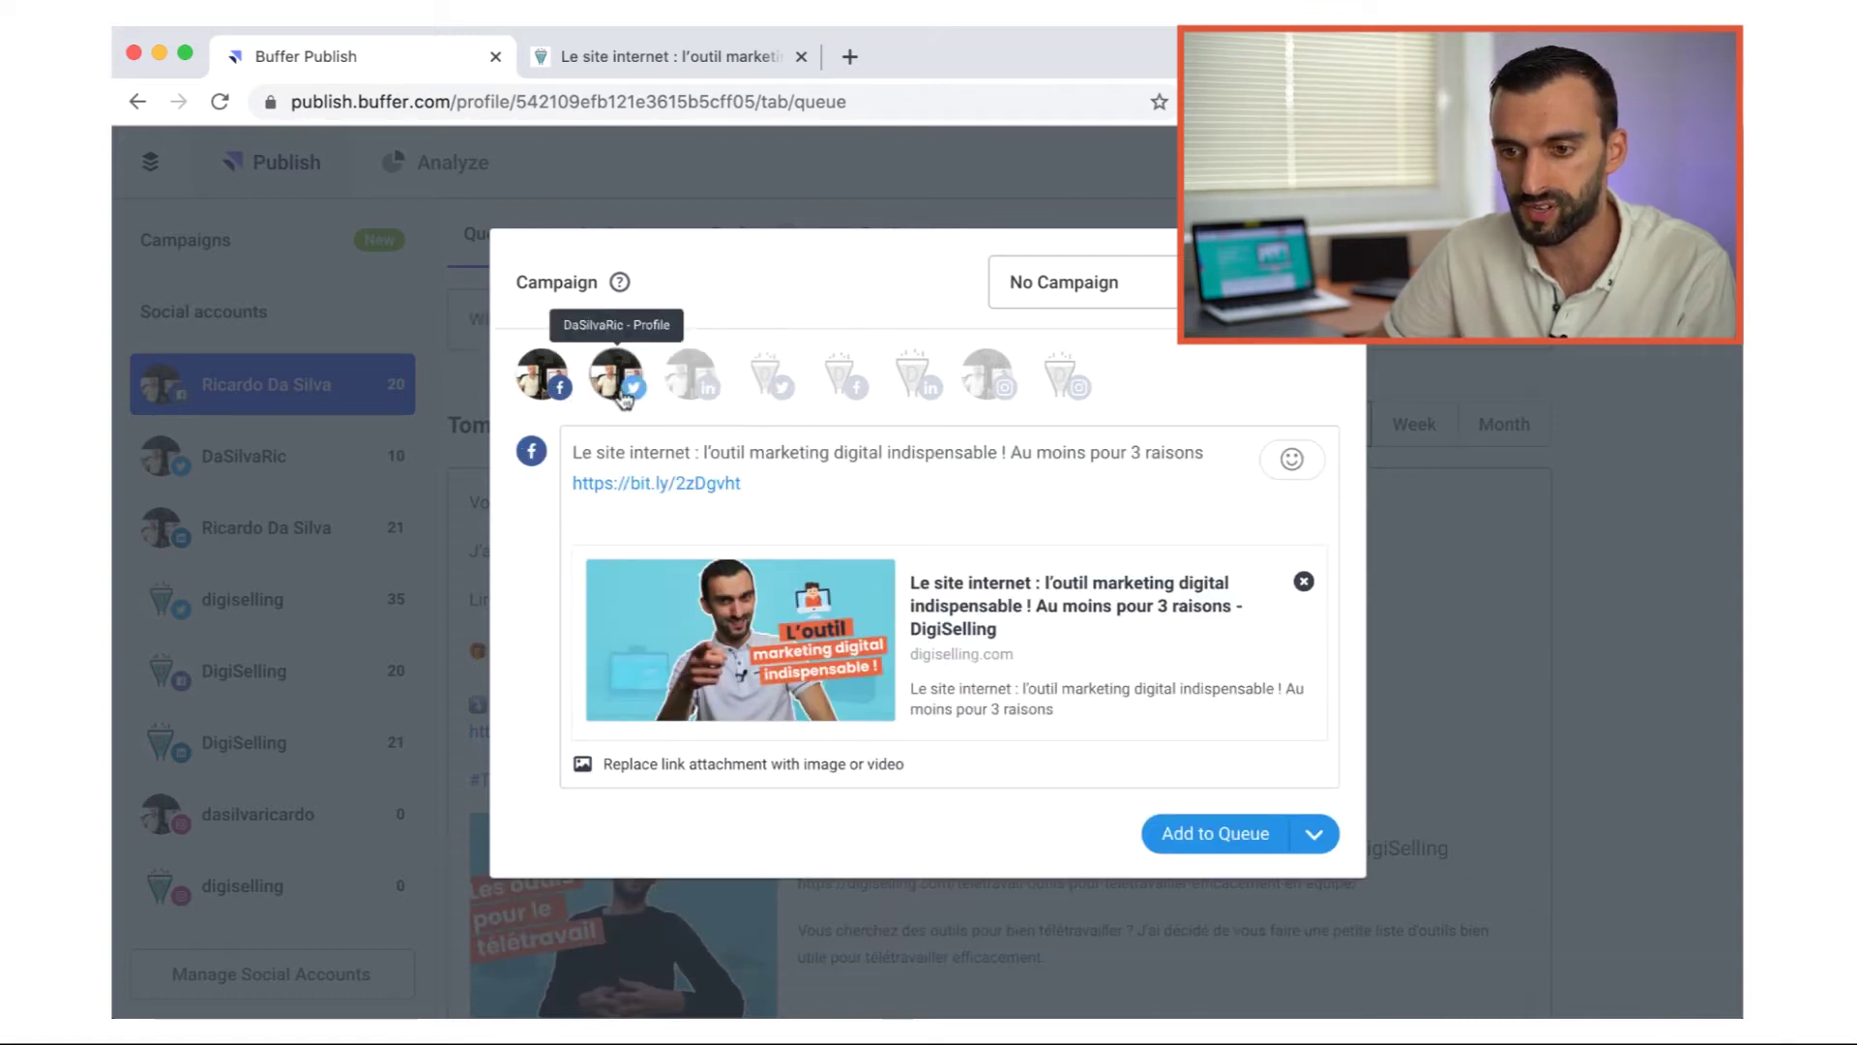
left_click(689, 379)
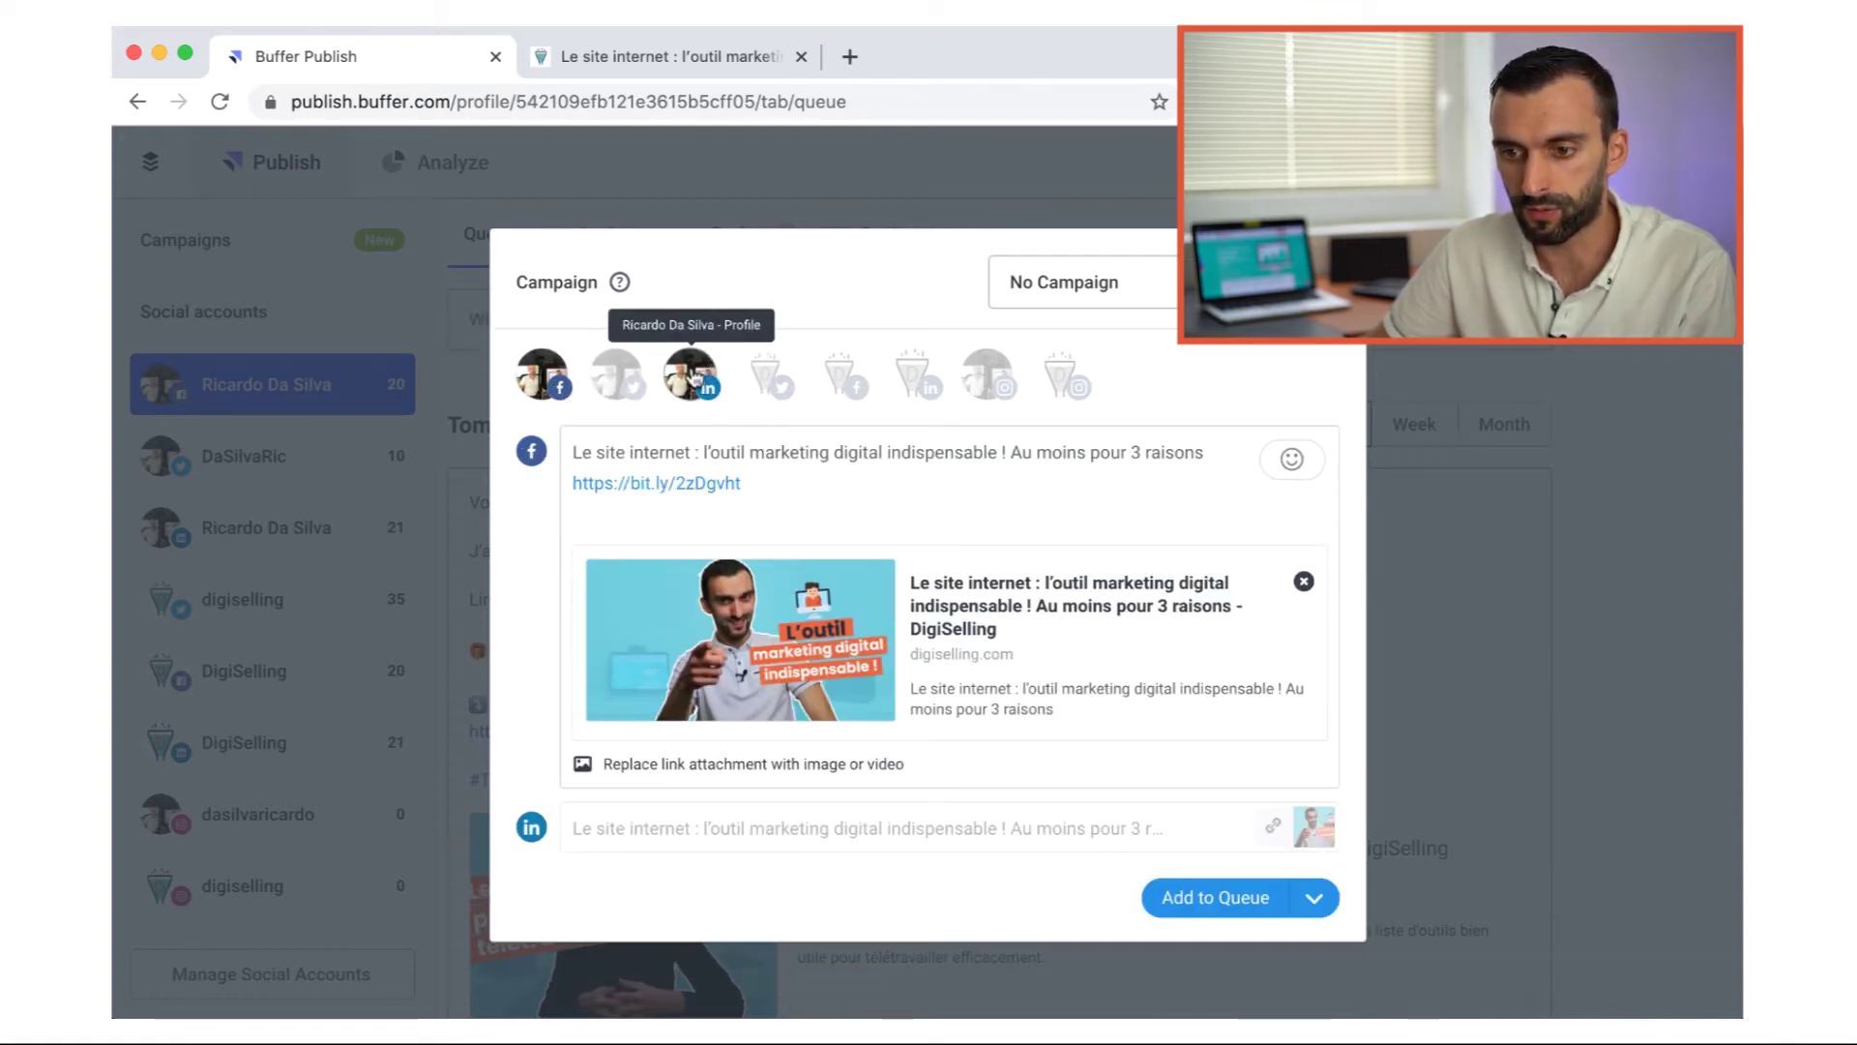
left_click(821, 397)
left_click(914, 379)
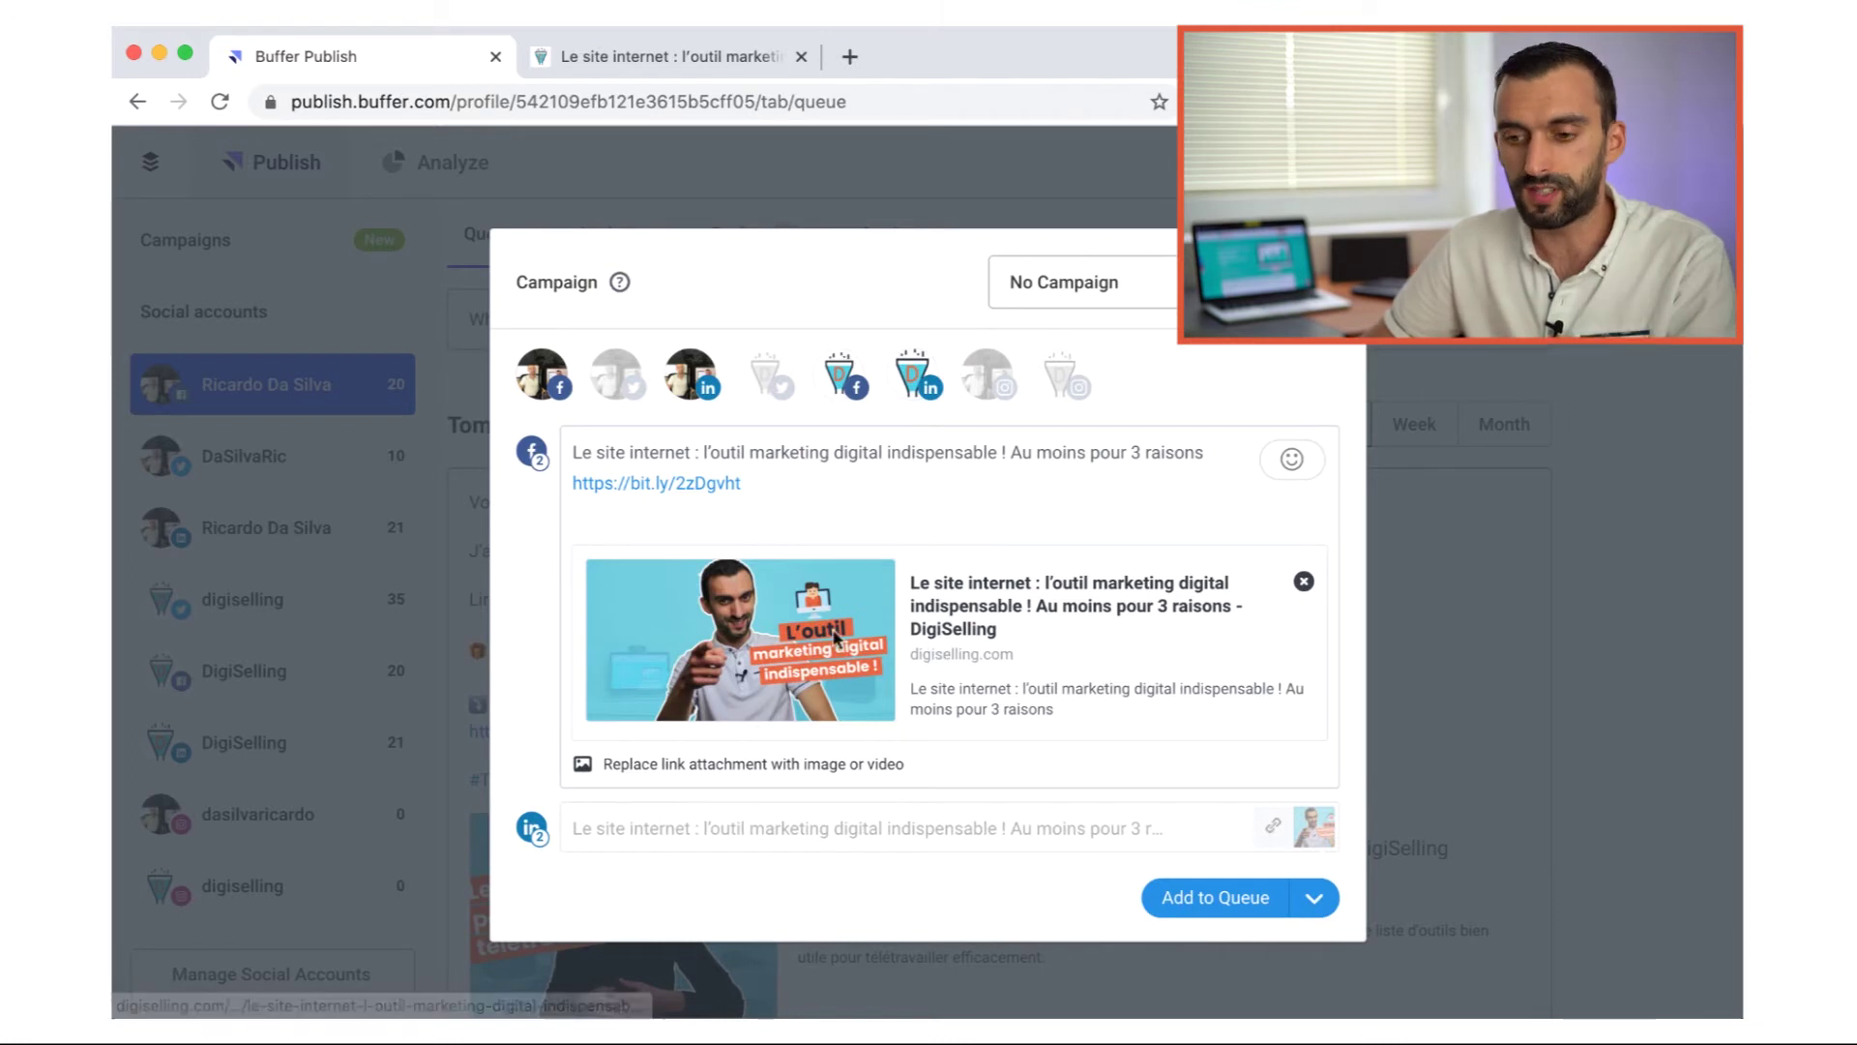
Open the date and time picker for scheduling the post using the Schedule Posts option.
left_click(1223, 897)
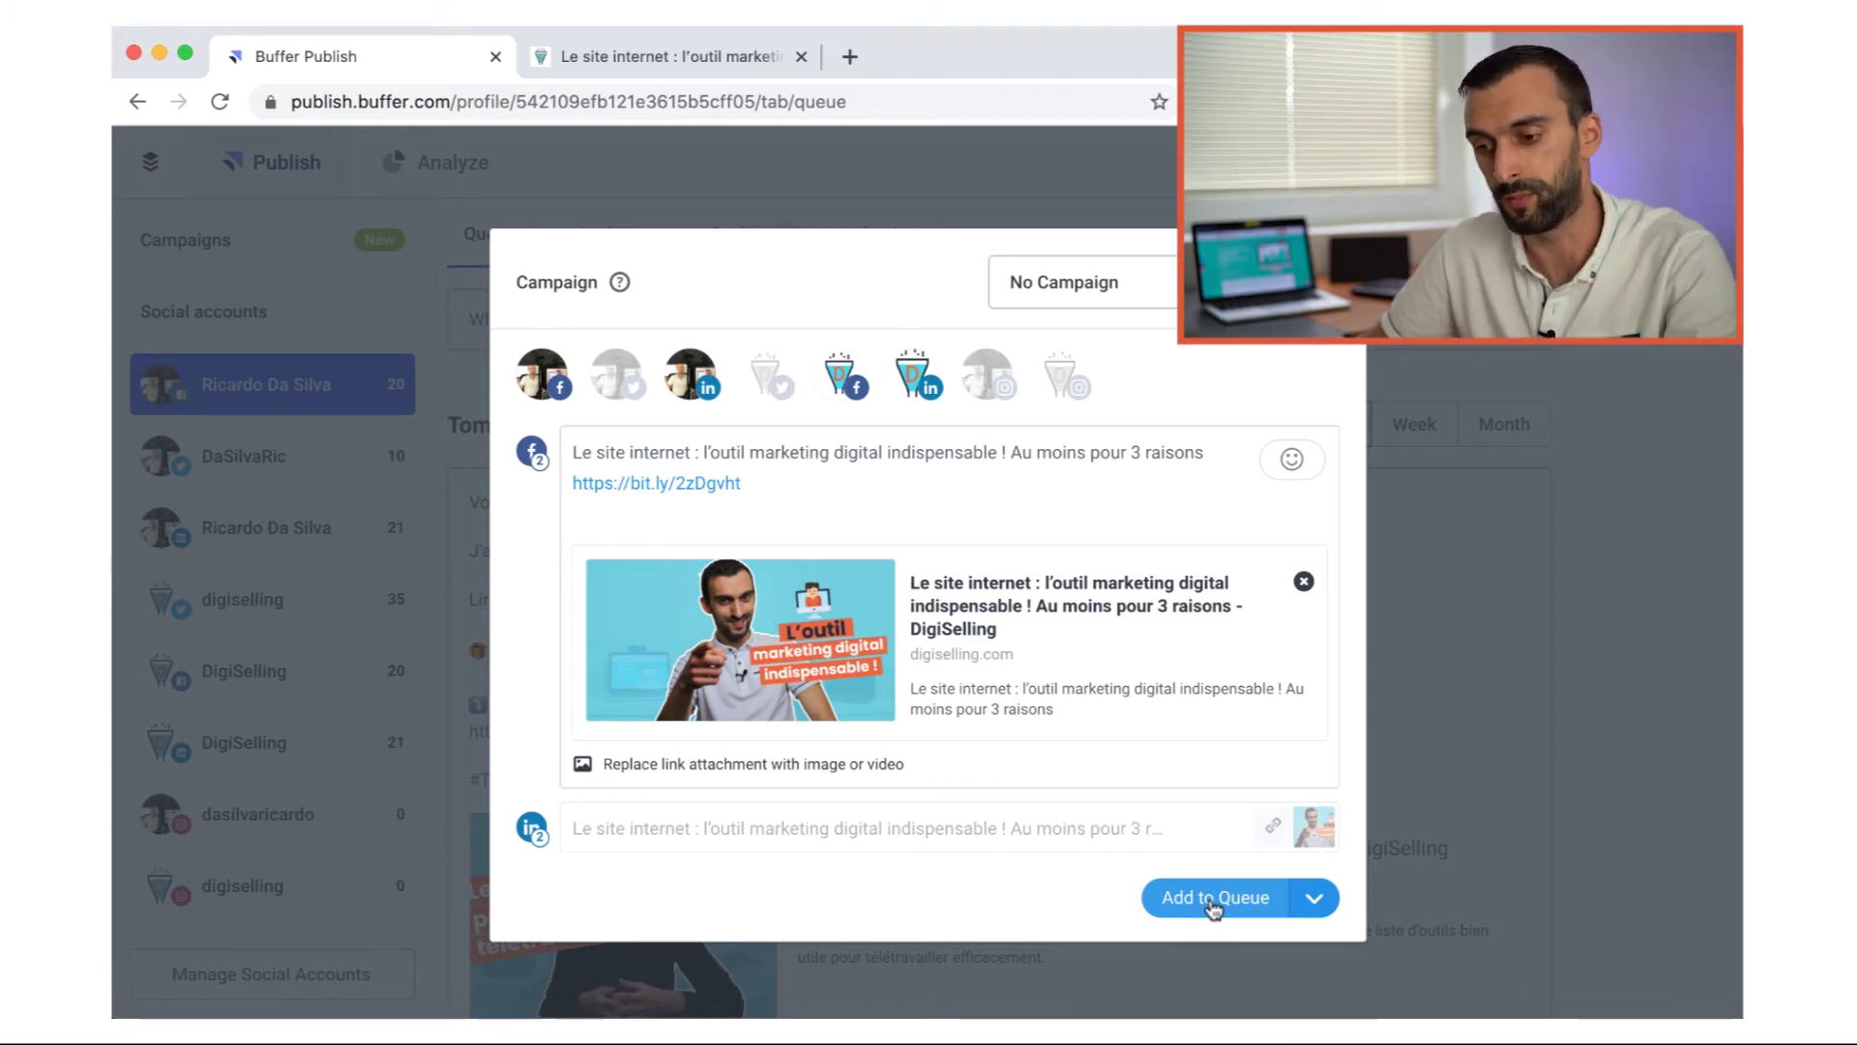
left_click(1317, 902)
scroll(1315, 899, "down", 1)
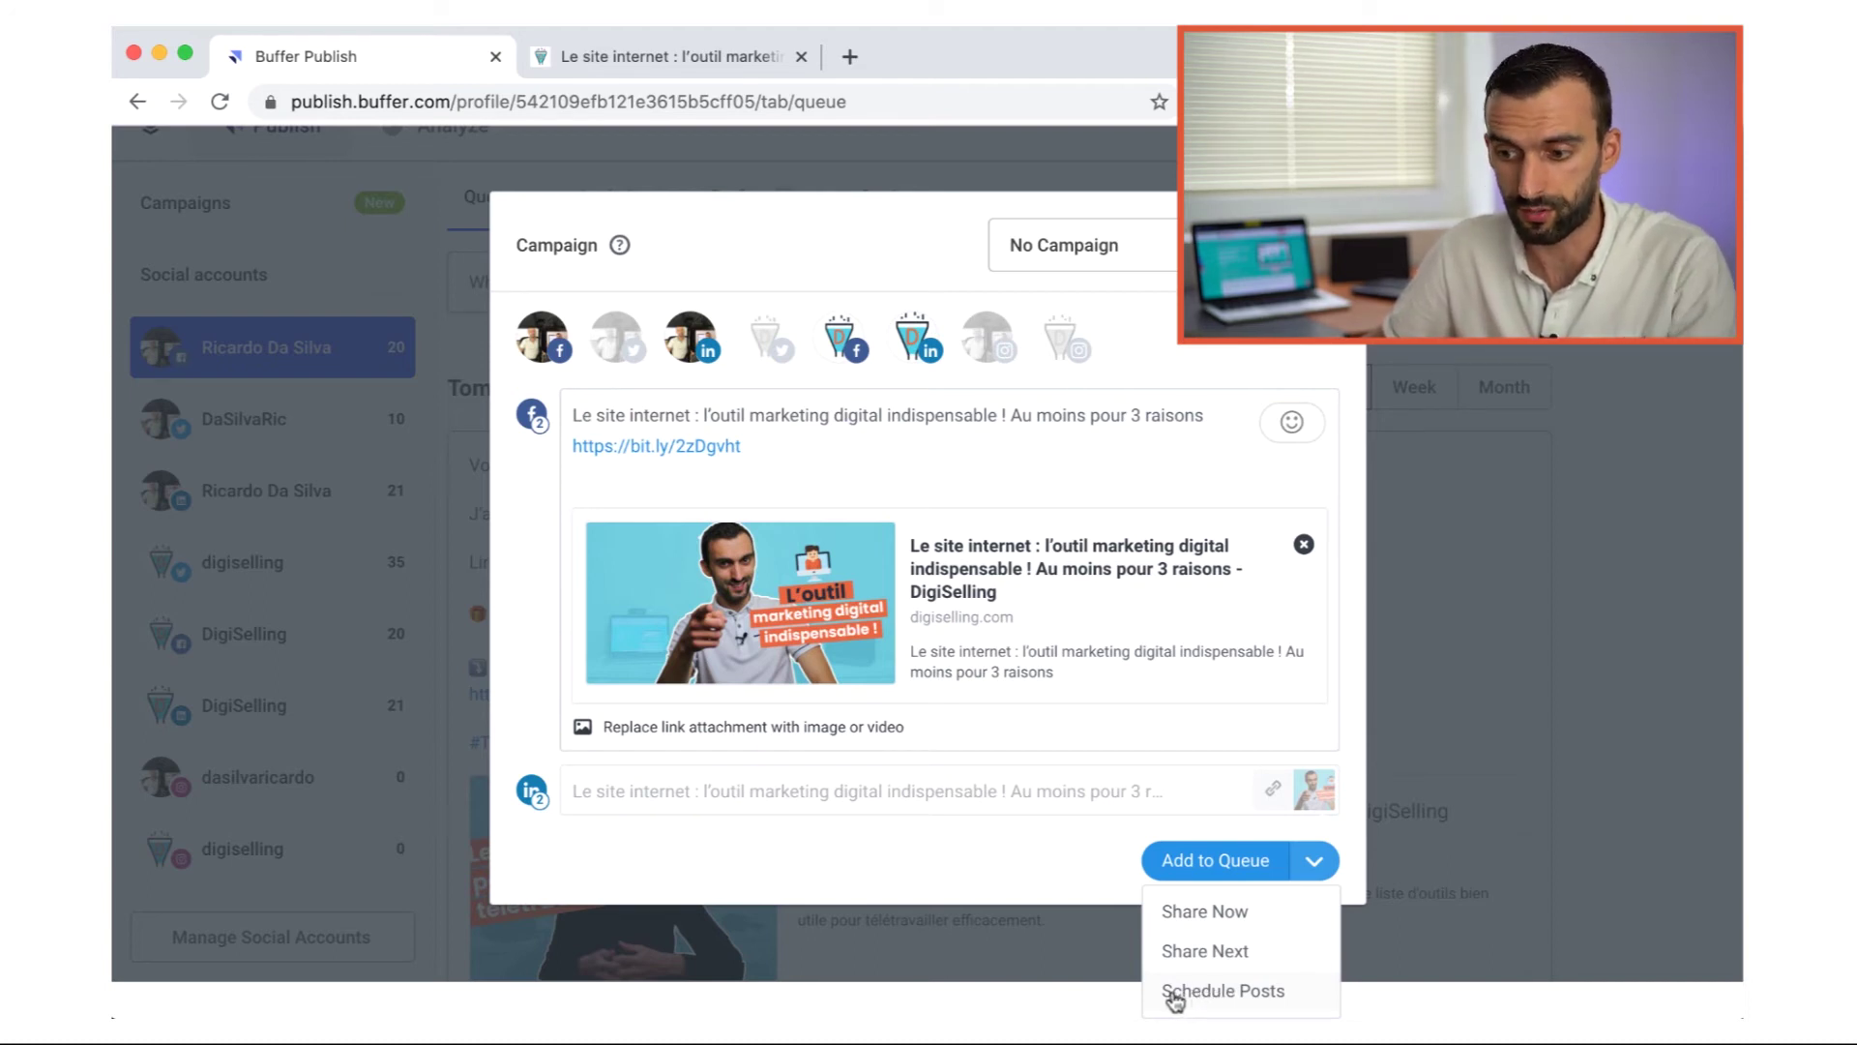
left_click(1229, 999)
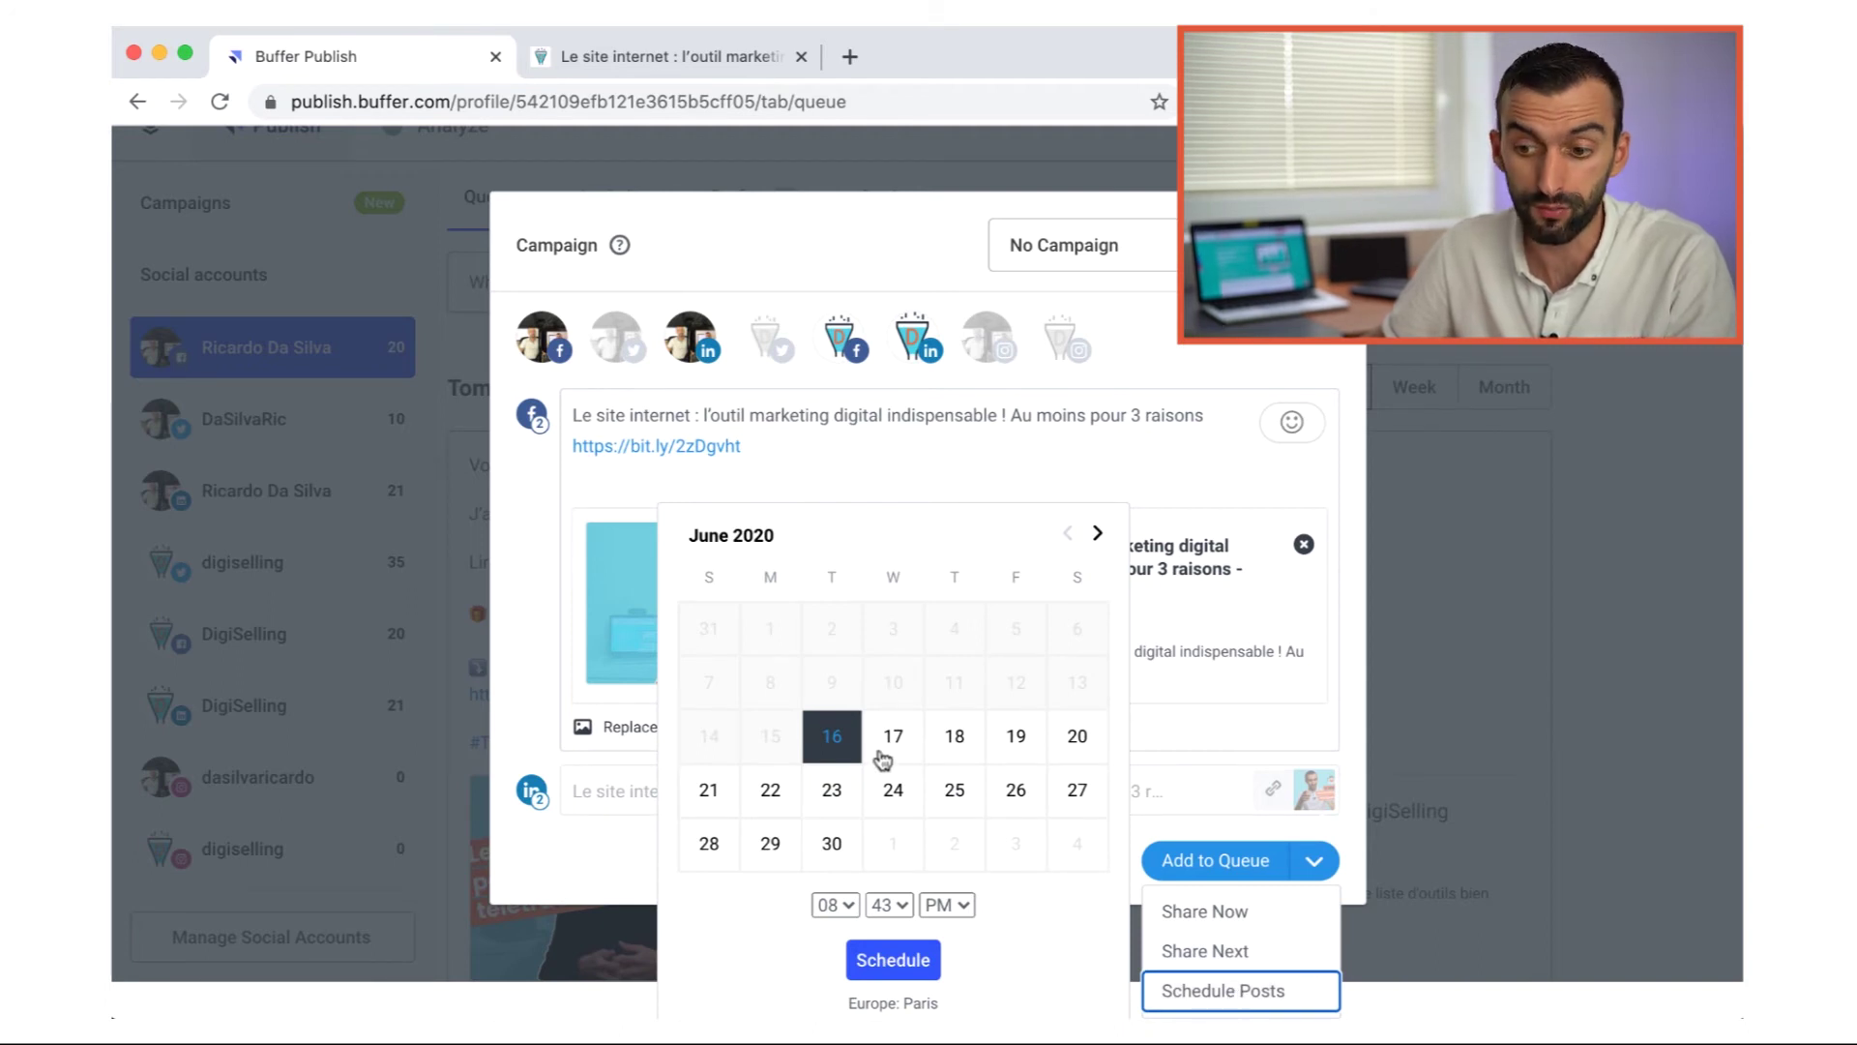